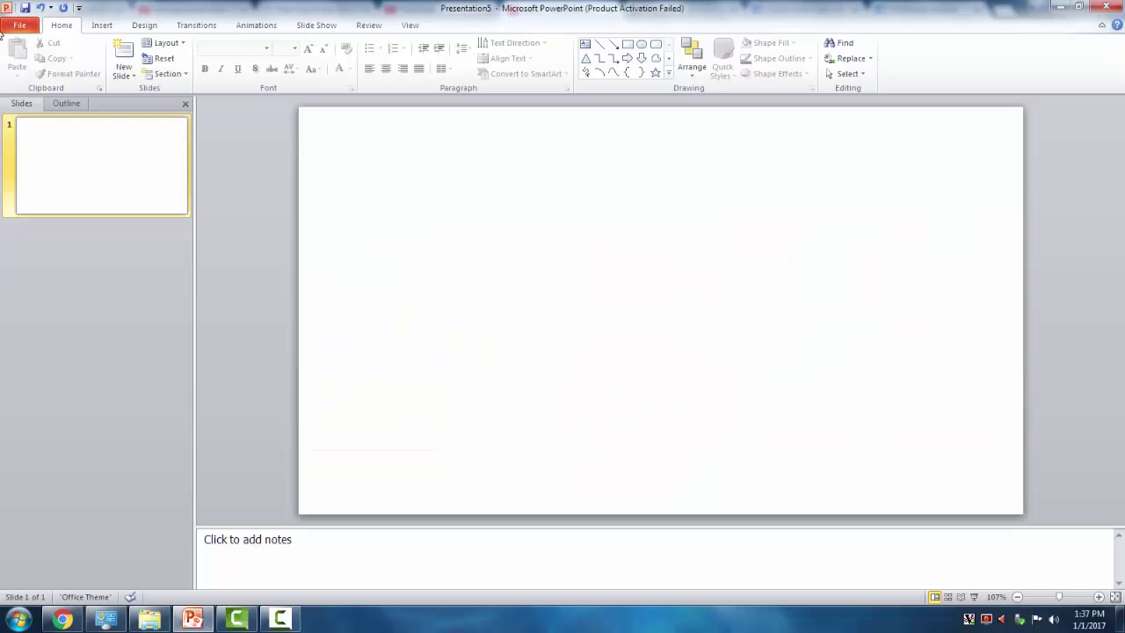
In PowerPoint Options' Customize Ribbon, list the Commands Not in the Ribbon
left_click(23, 27)
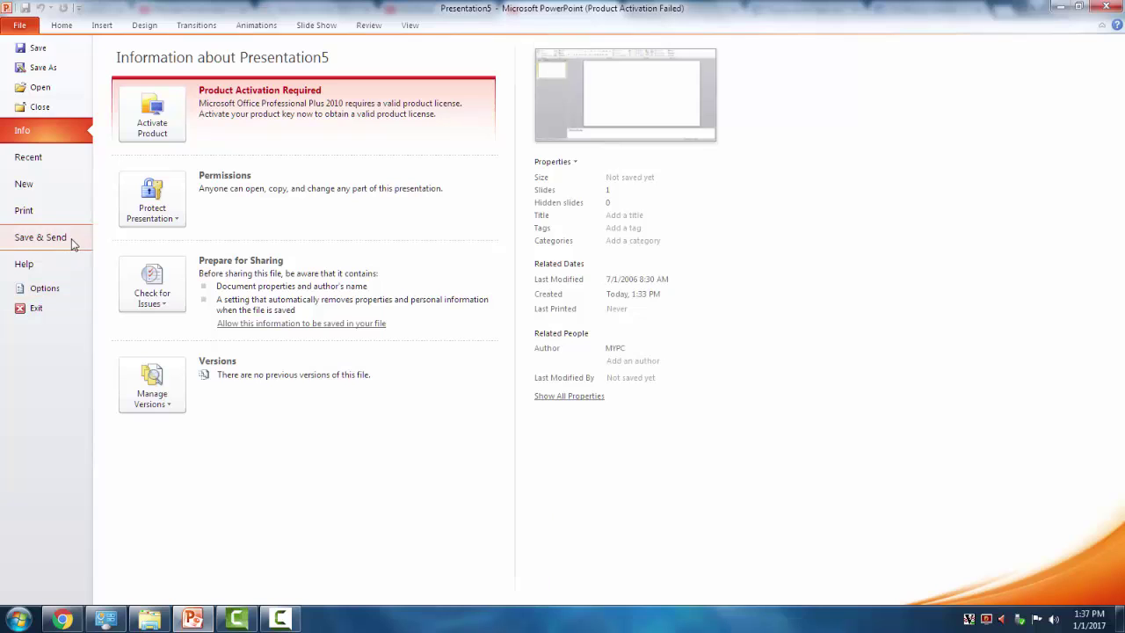
left_click(75, 294)
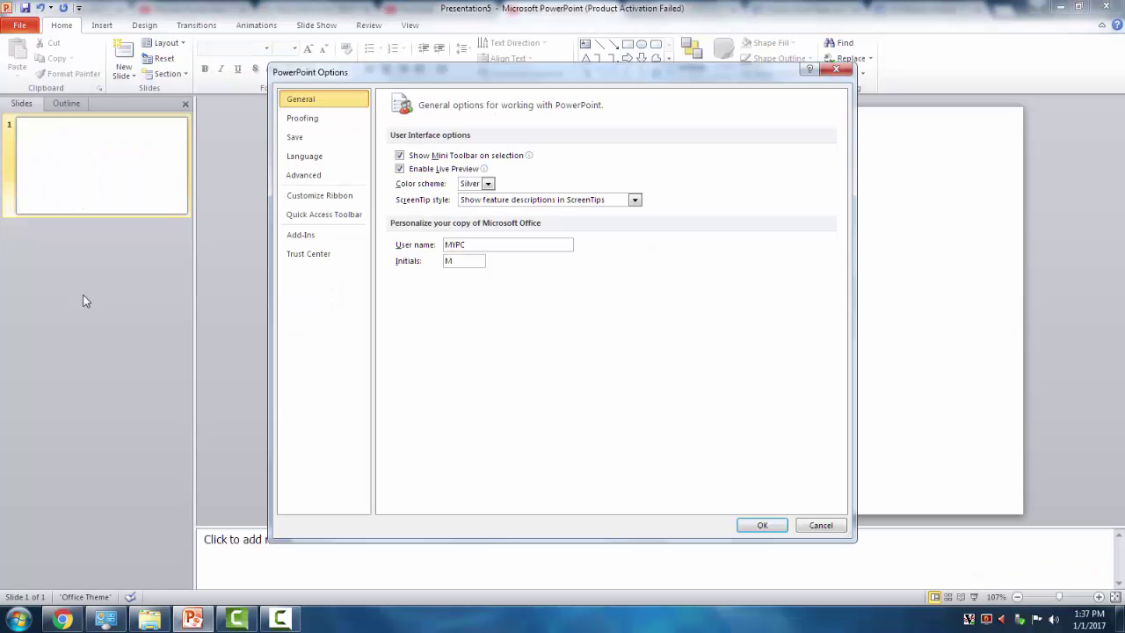
left_click(819, 525)
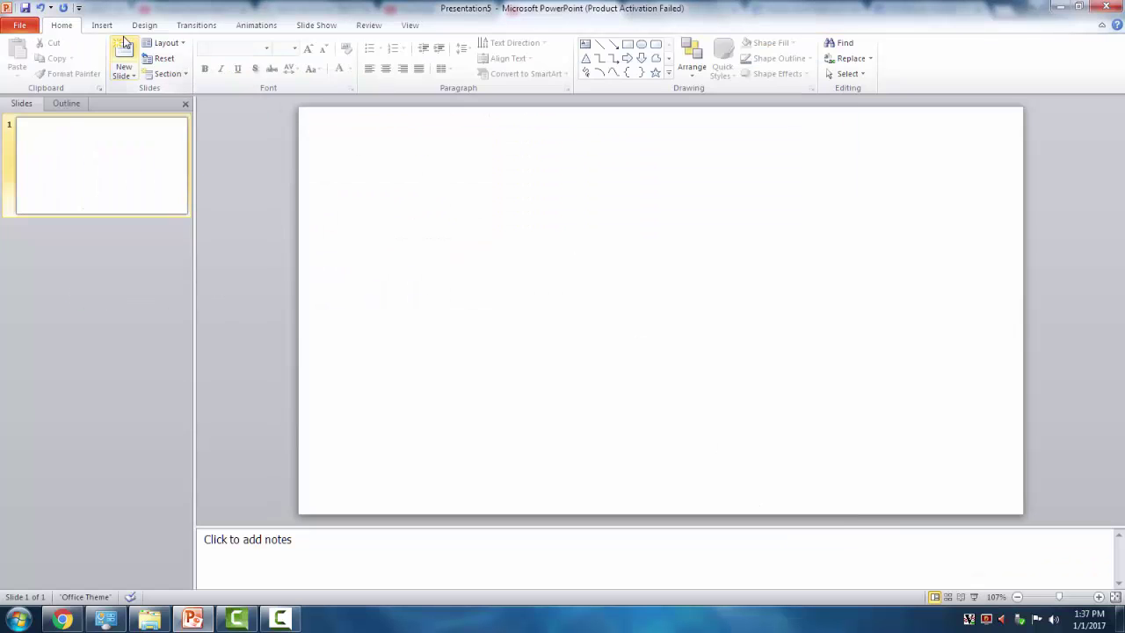
left_click(22, 27)
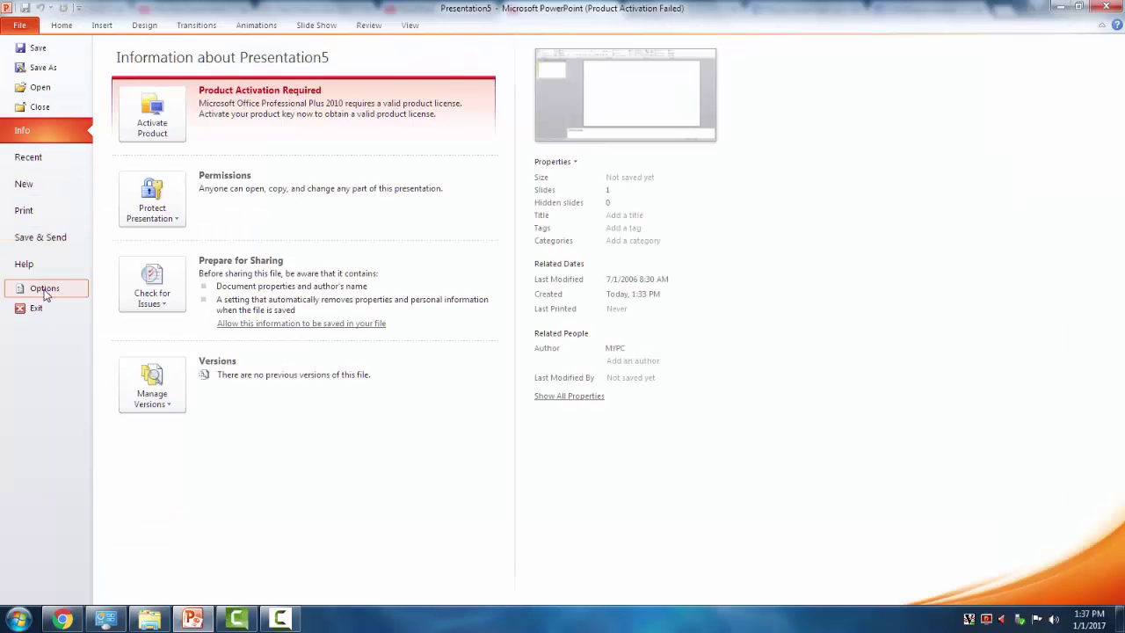
left_click(45, 296)
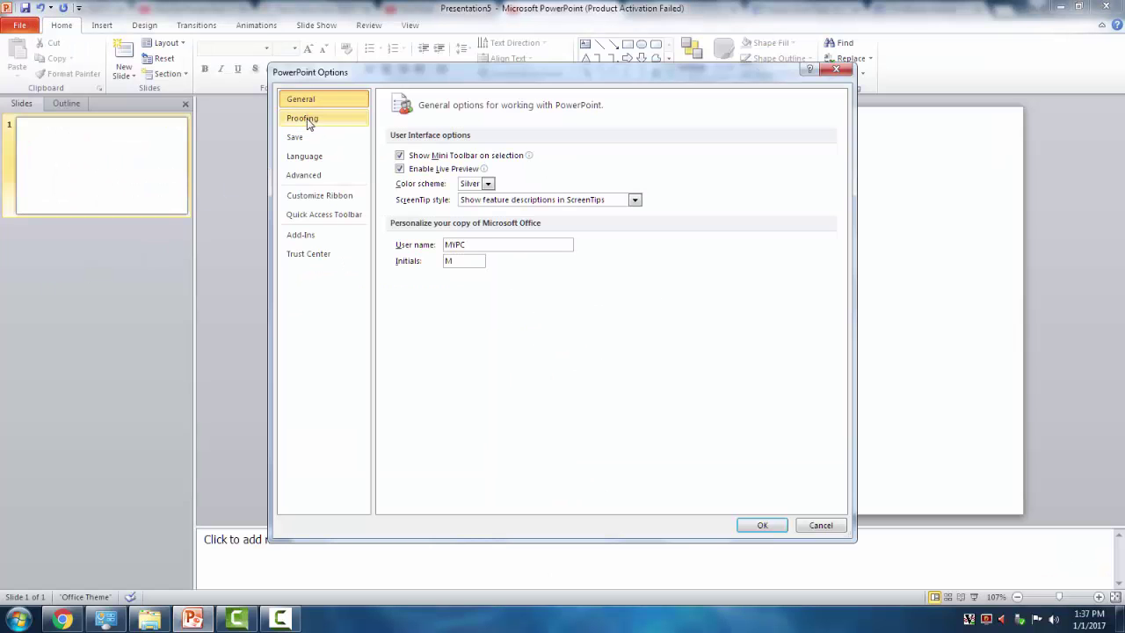
left_click(321, 196)
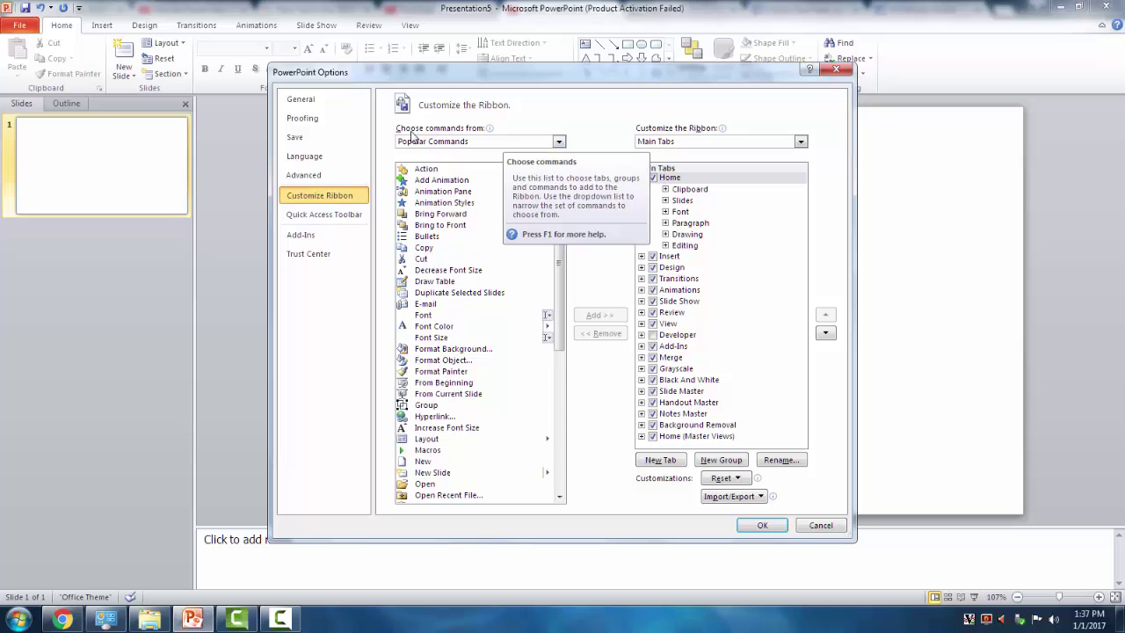
left_click(558, 141)
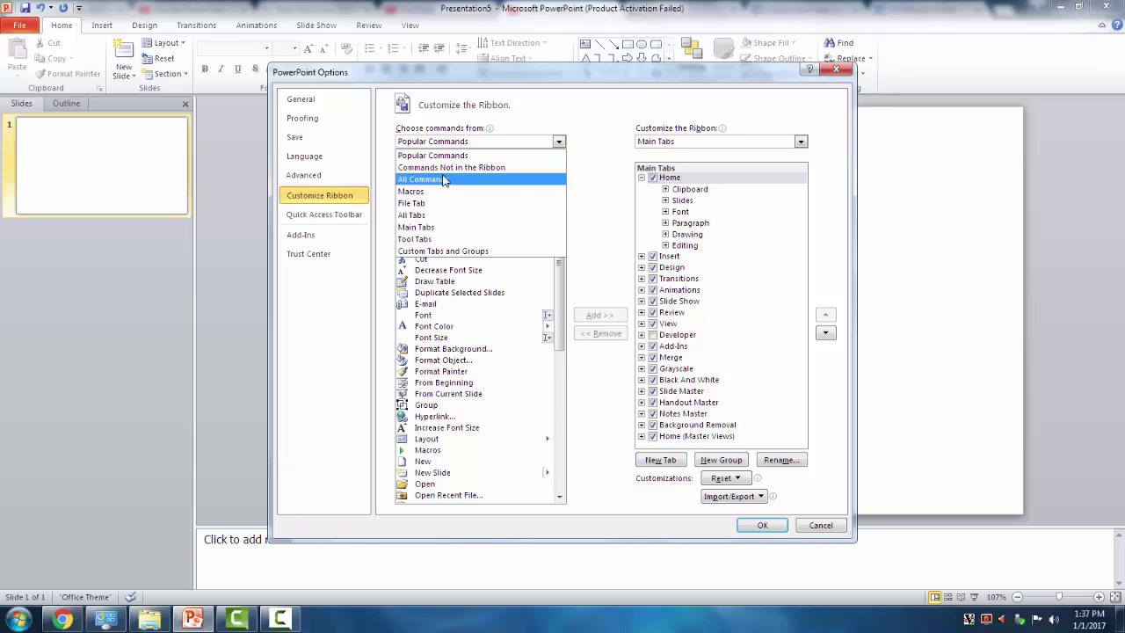
key("Escape")
key("Down")
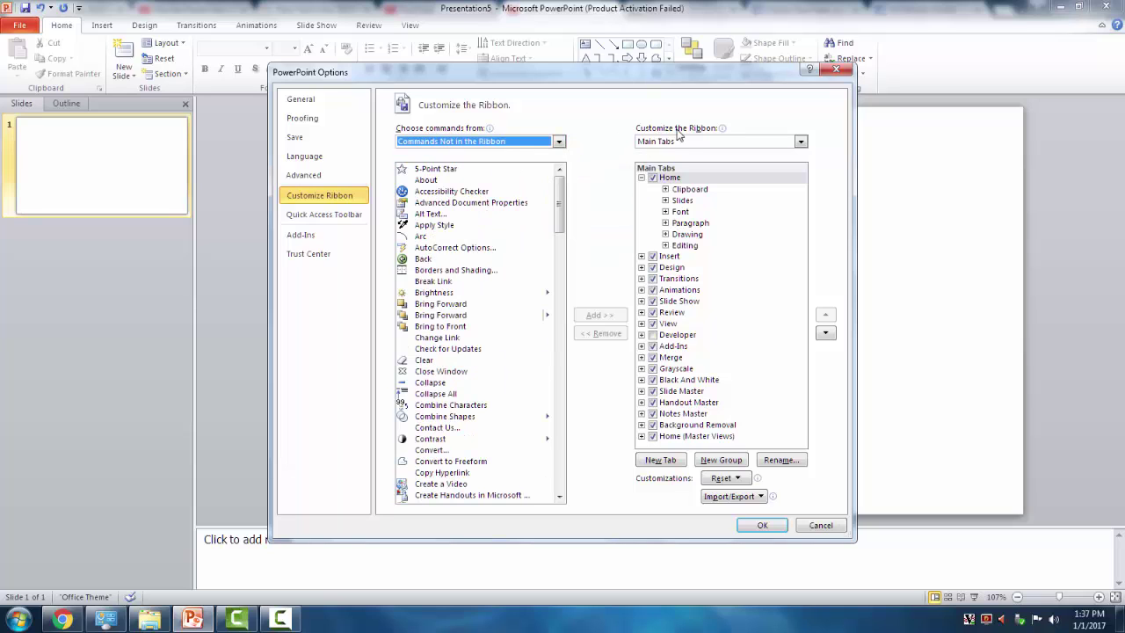
Create a new group named Combine after Insert Shapes under Drawing Tools Format
left_click(801, 143)
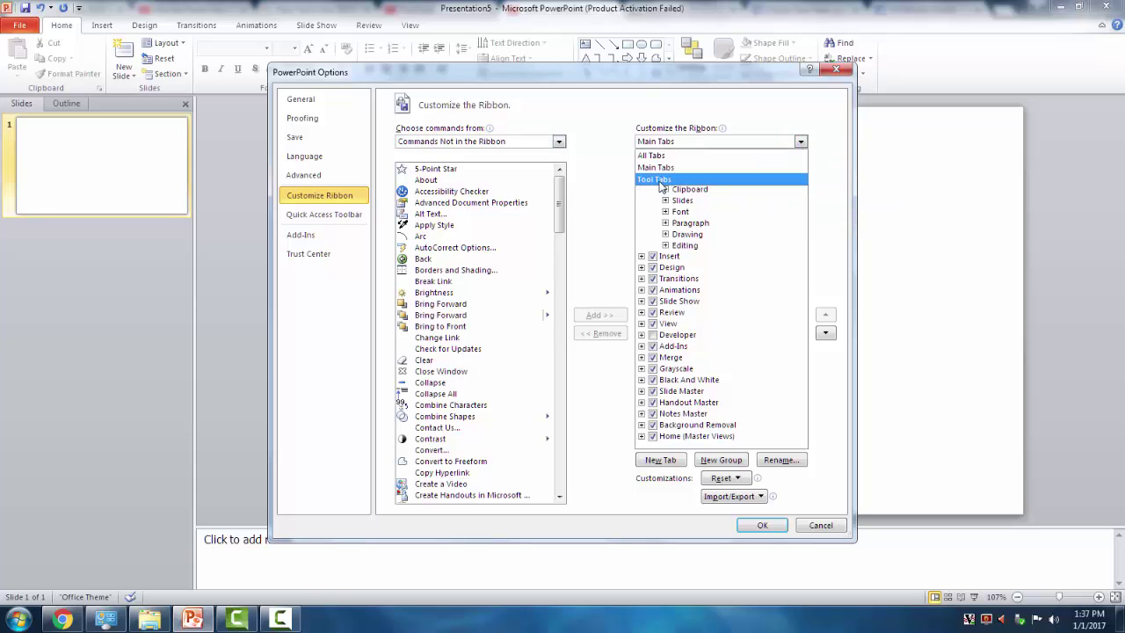
left_click(659, 180)
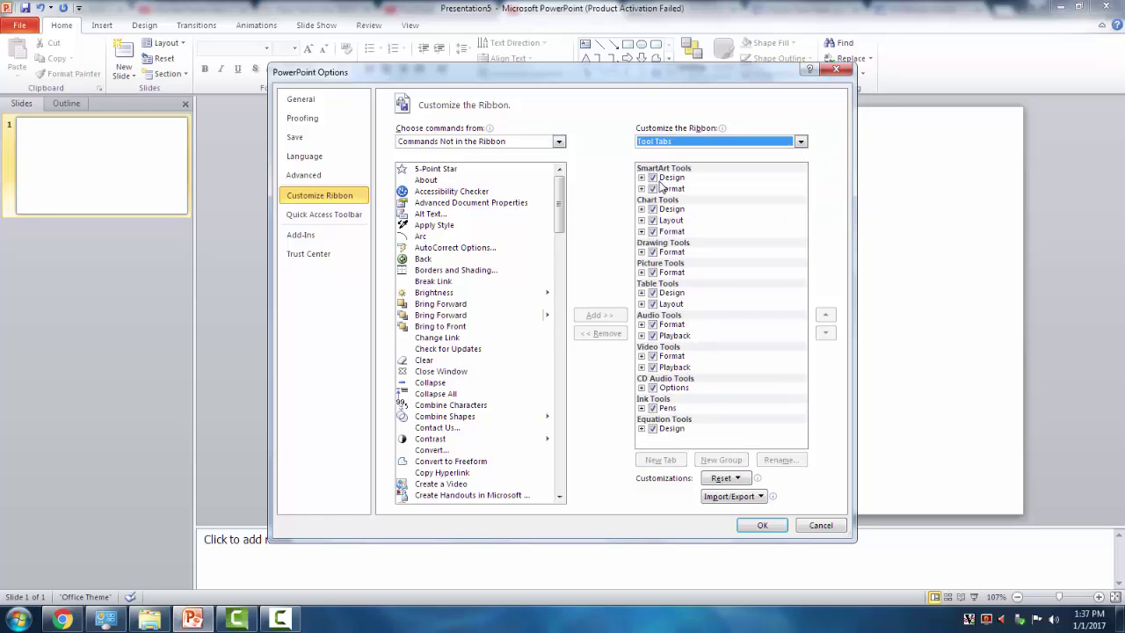
left_click(641, 252)
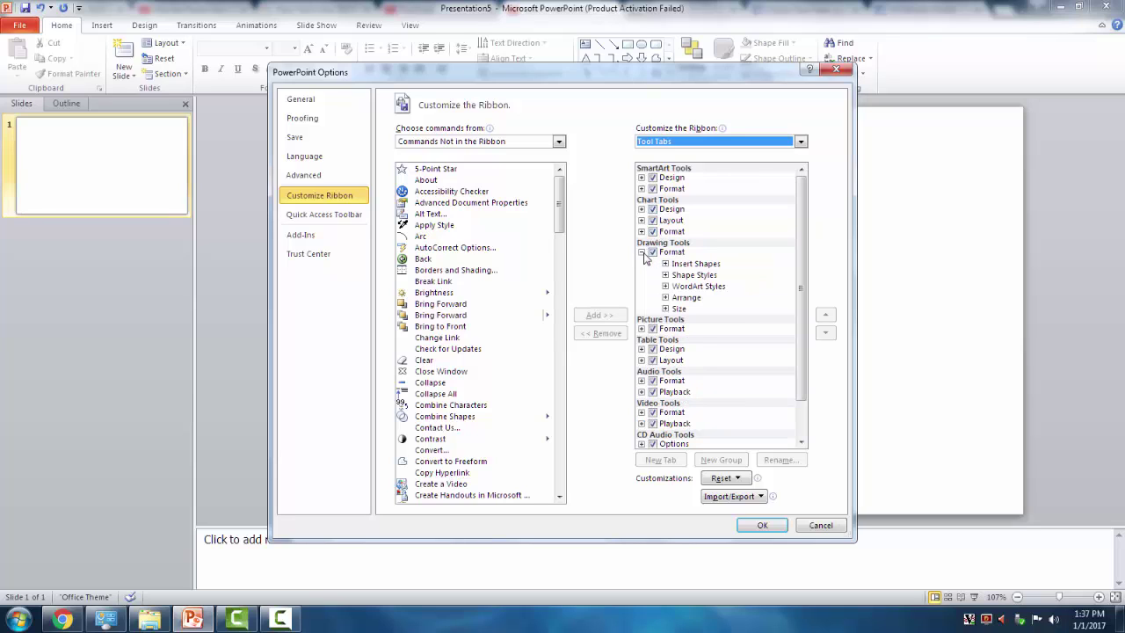
left_click(683, 265)
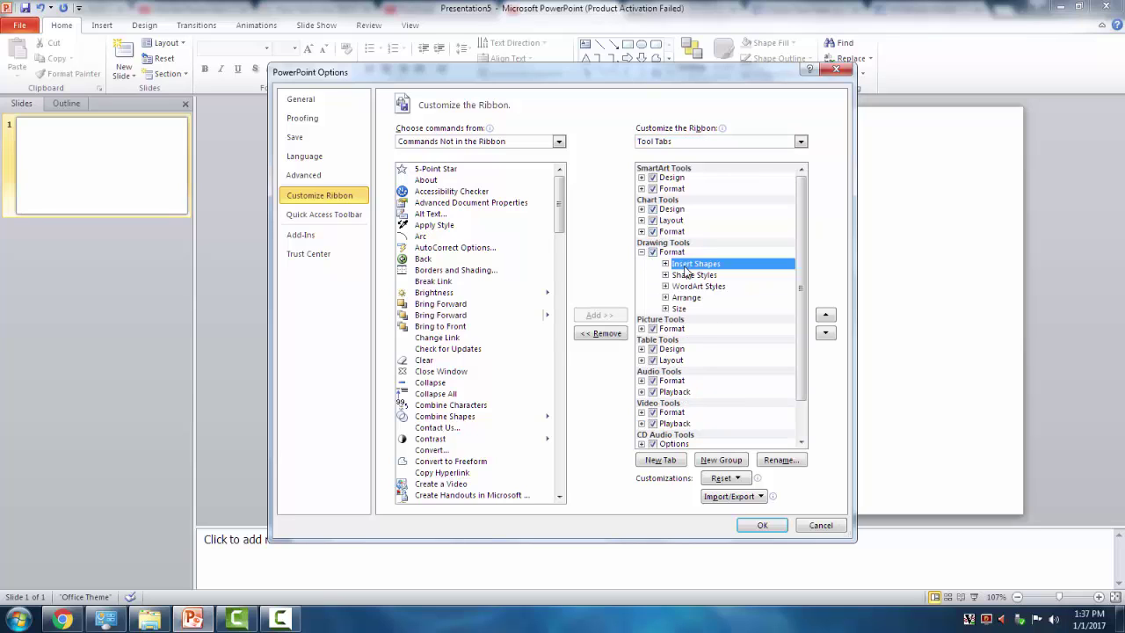
left_click(720, 459)
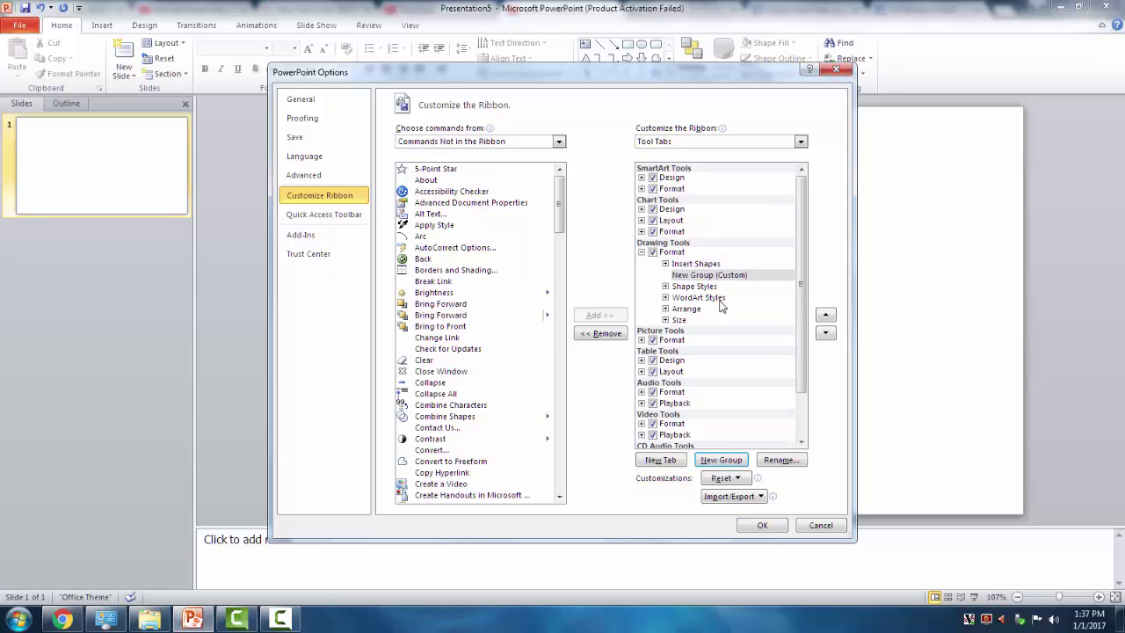
left_click(778, 459)
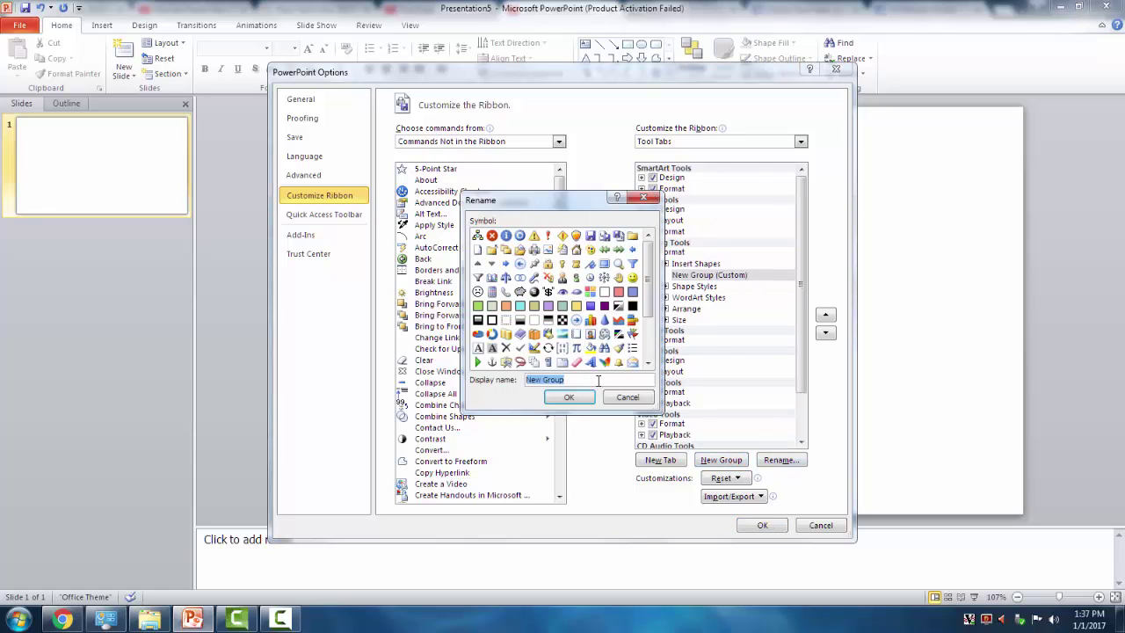
type("Combine")
left_click(569, 396)
Add the Combine Shapes command to the new Combine group
left_click(448, 417)
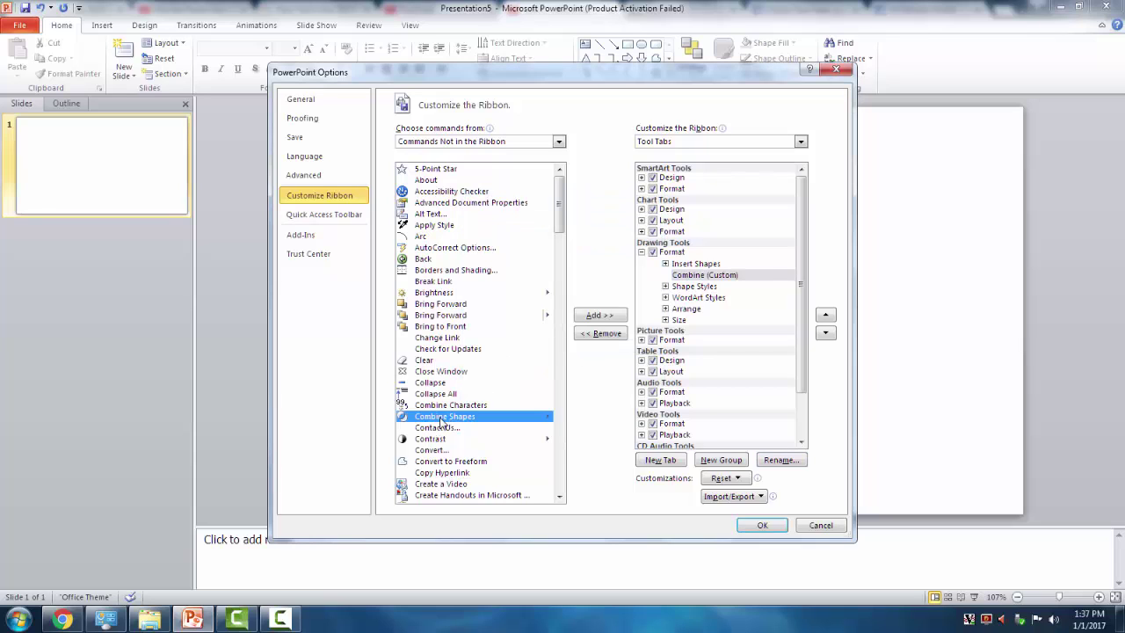
scroll(559, 235, "down", 1)
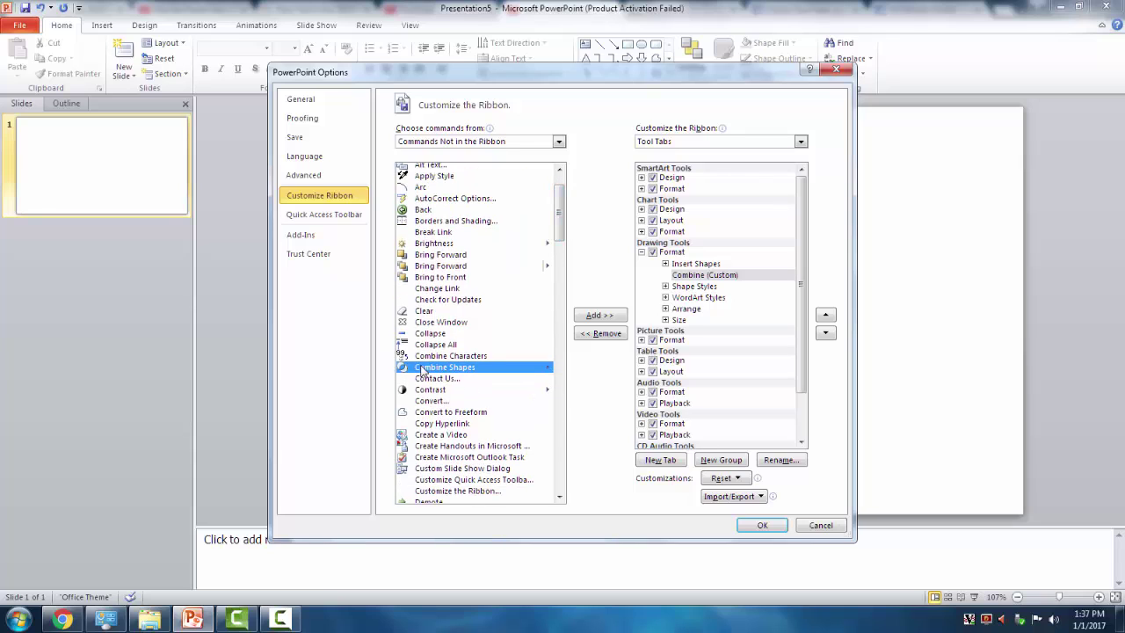
left_click(595, 317)
Save the ribbon changes and give the slide background a custom red fill
left_click(756, 529)
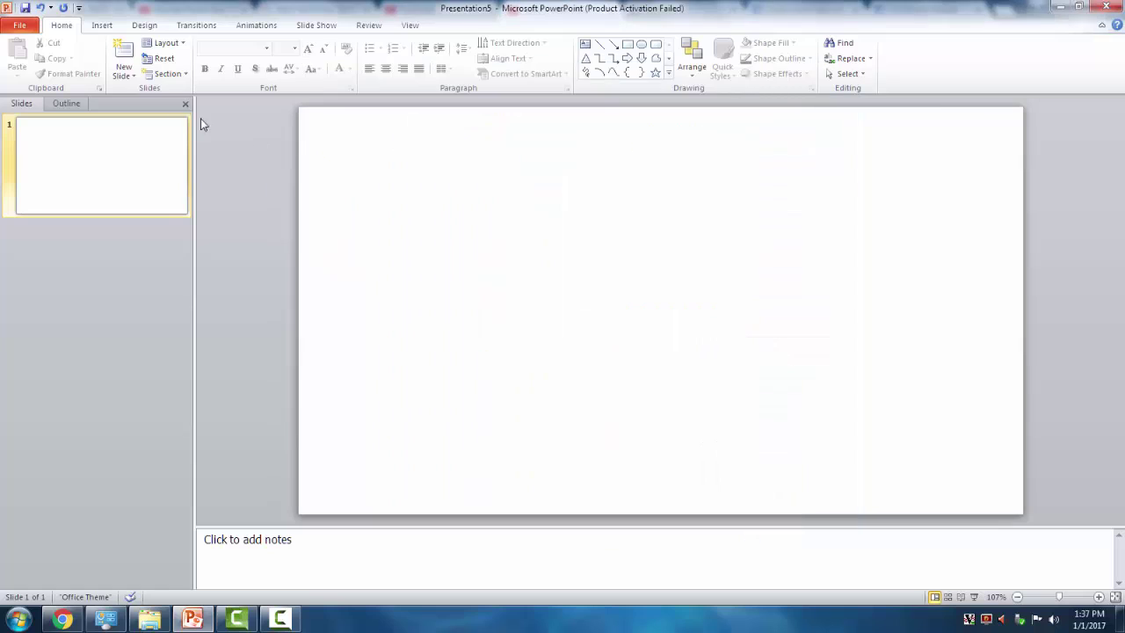
right_click(501, 174)
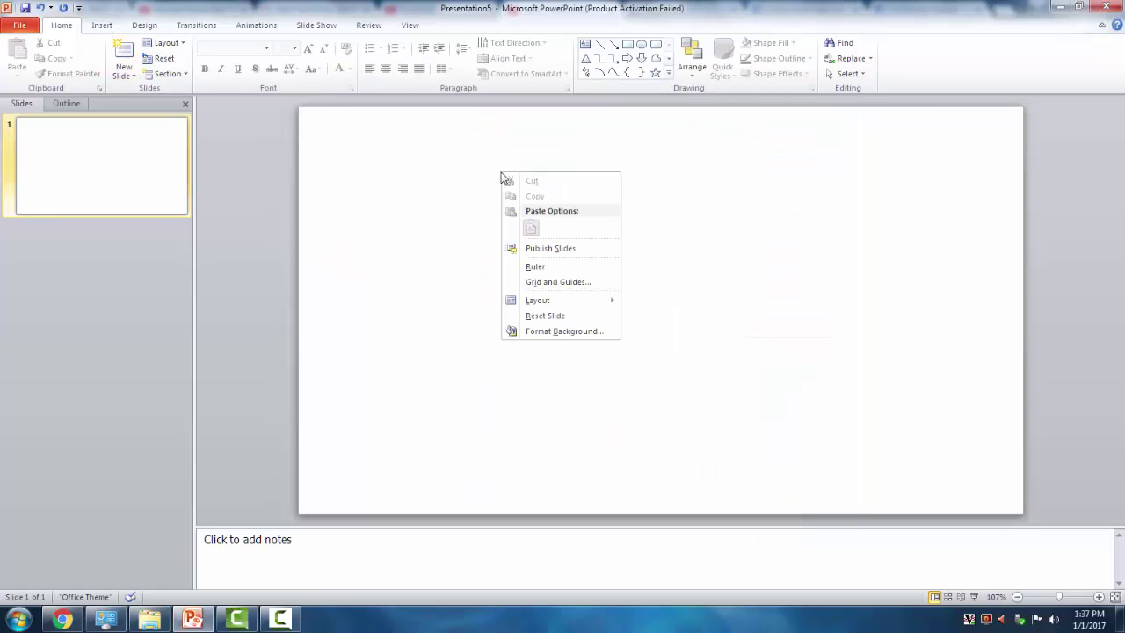
left_click(545, 332)
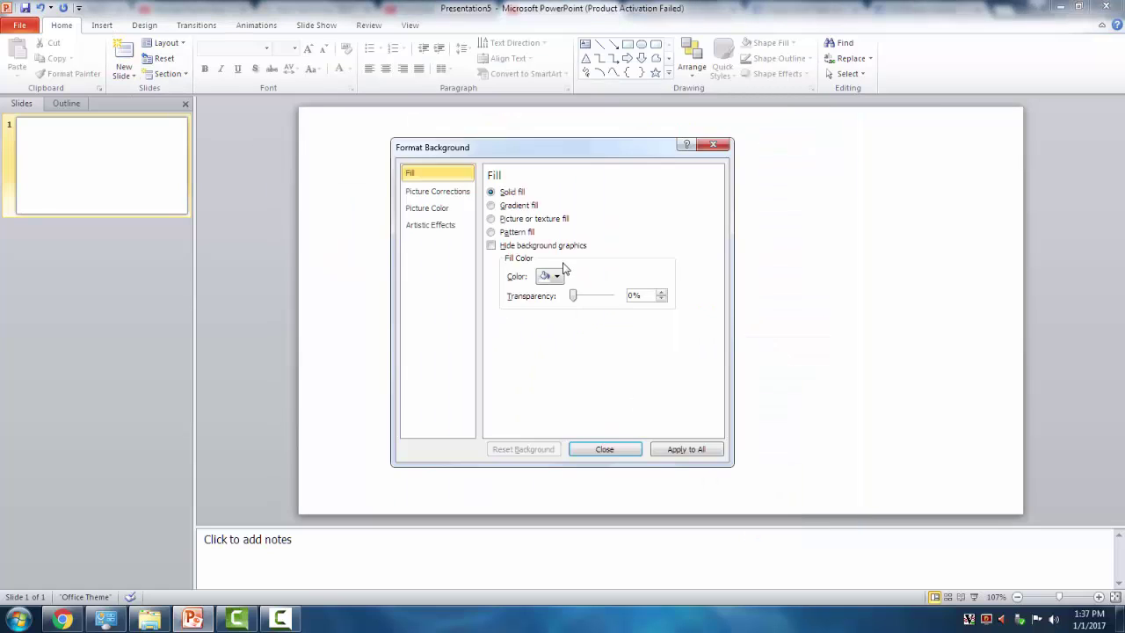
left_click(552, 279)
left_click(563, 409)
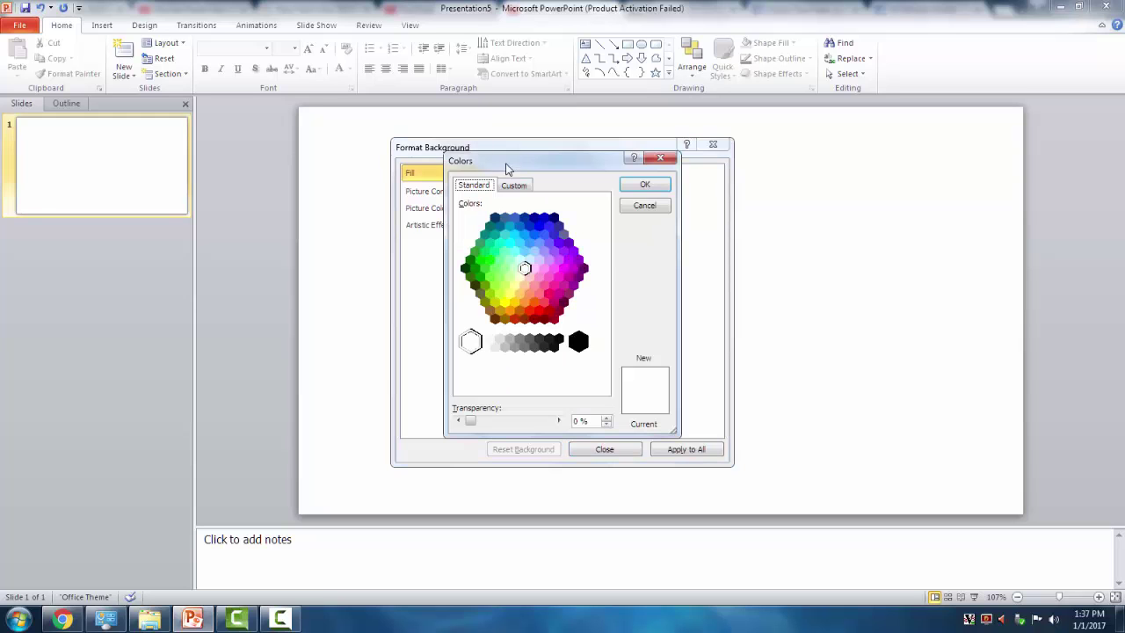
left_click_drag(507, 167, 447, 162)
left_click(409, 177)
left_click_drag(373, 222, 363, 212)
left_click_drag(495, 239, 490, 256)
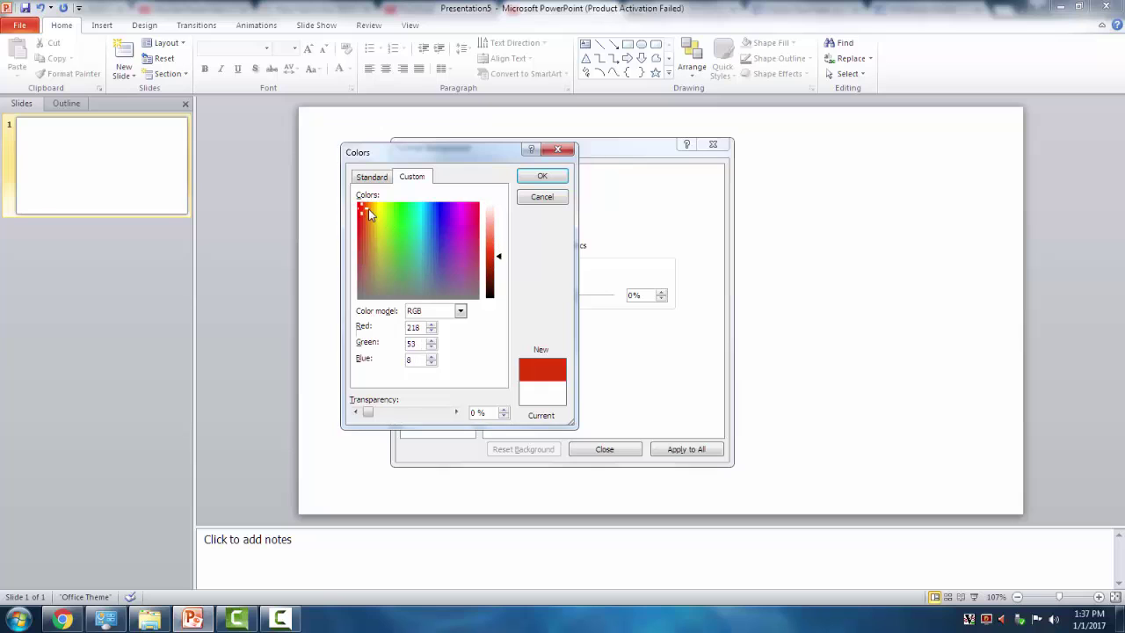
left_click_drag(364, 212, 362, 206)
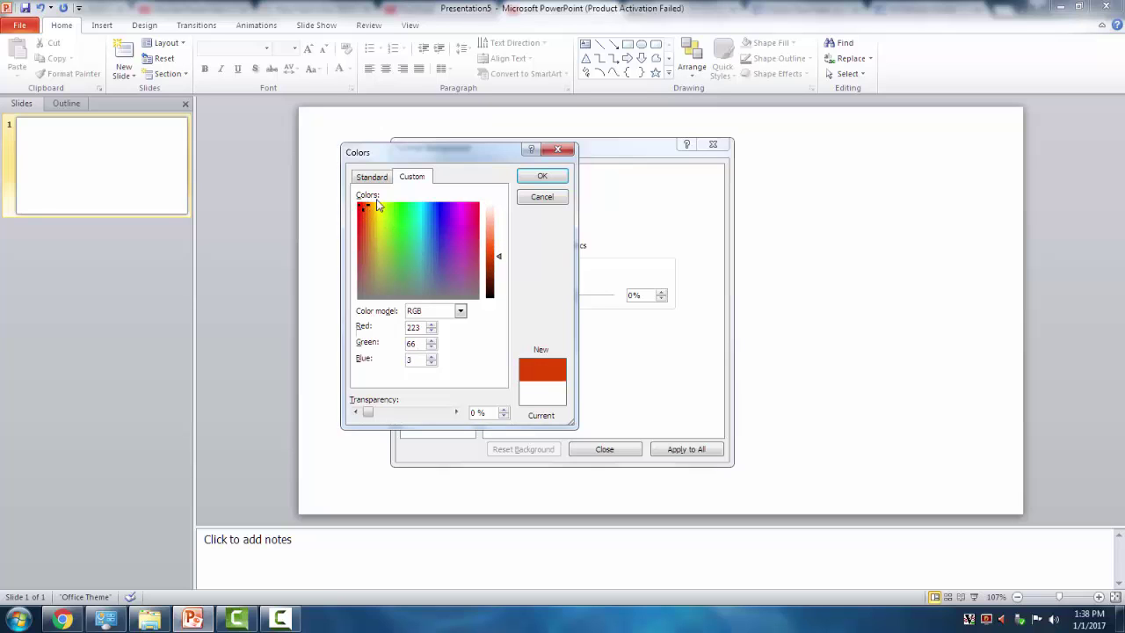
left_click(363, 208)
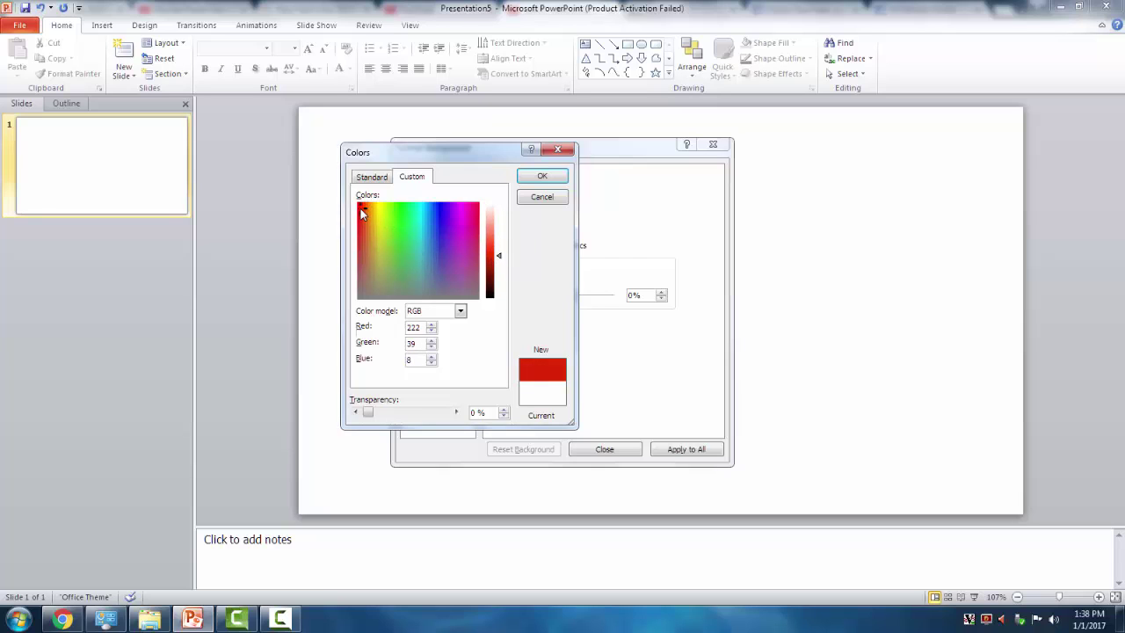
left_click(542, 177)
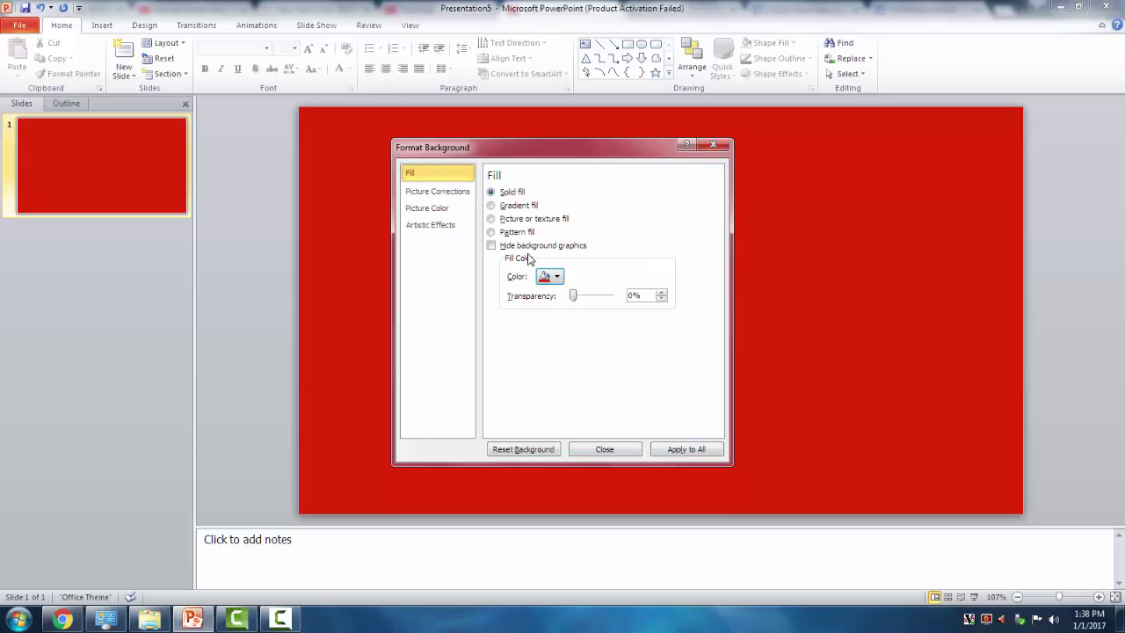
Try a purer red, then a brighter orange-red, as the background colour
left_click(549, 276)
left_click(579, 429)
left_click(360, 206)
left_click(532, 179)
left_click(548, 278)
left_click(576, 431)
left_click(361, 229)
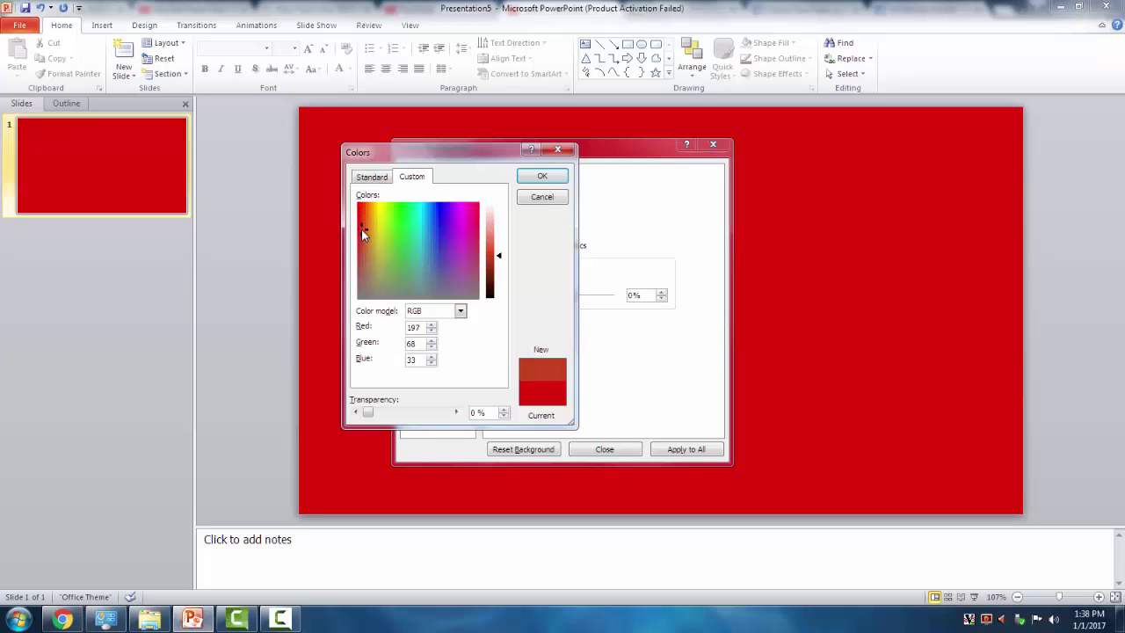
left_click(490, 250)
left_click_drag(371, 230, 363, 211)
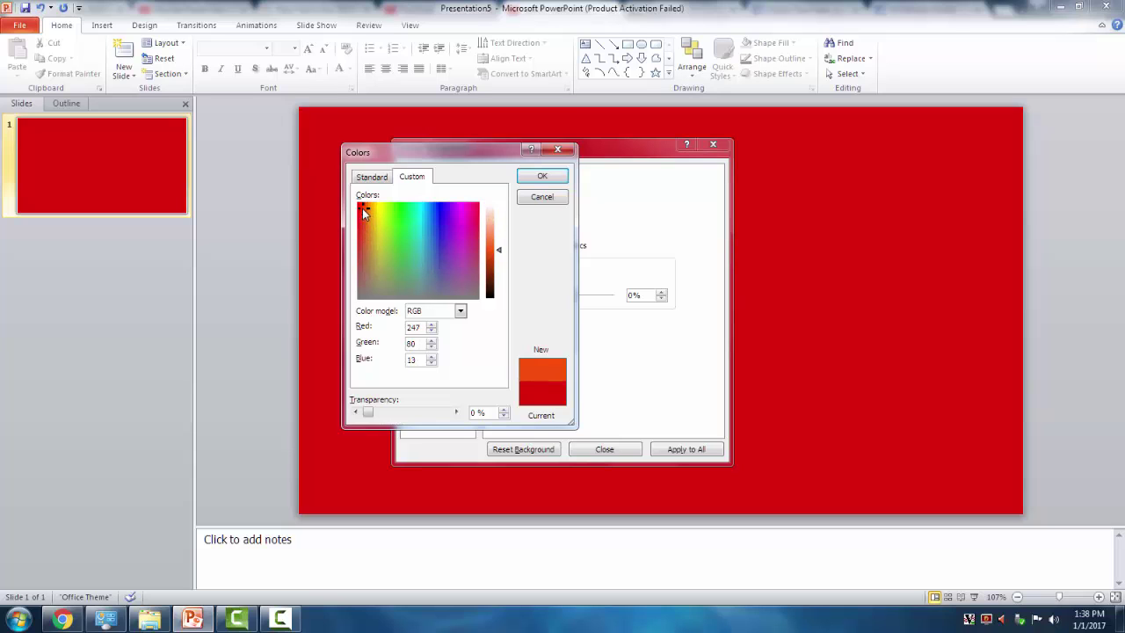
left_click(542, 176)
Settle on a deeper crimson red, RGB 226/34/34, and close Format Background
left_click(556, 277)
left_click(546, 428)
left_click(359, 209)
left_click(542, 176)
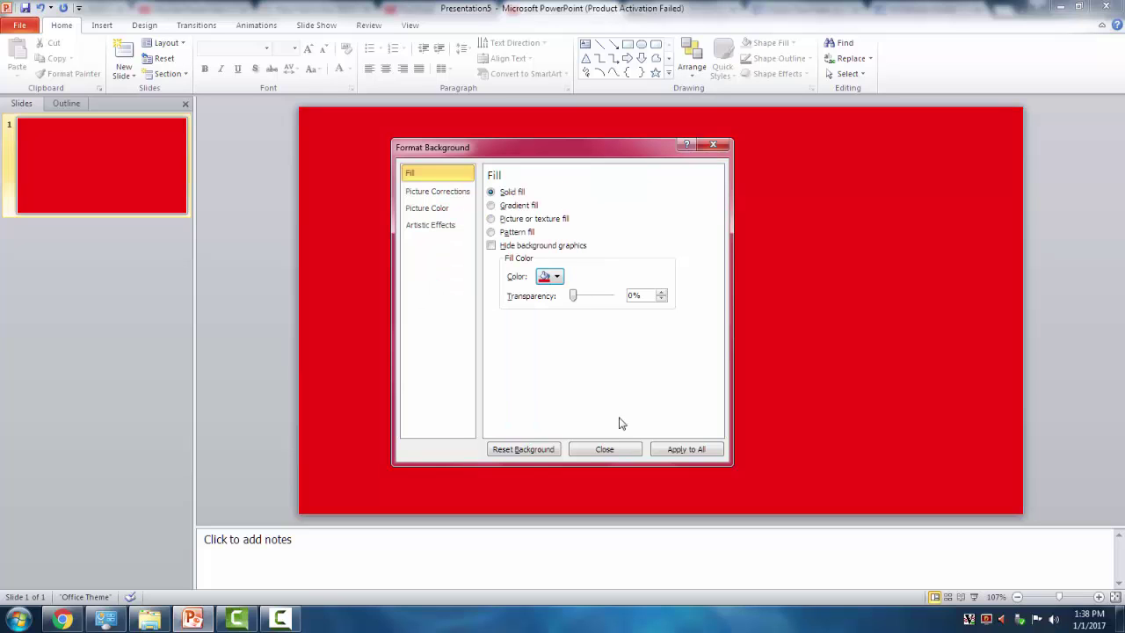
left_click(556, 277)
left_click(578, 433)
left_click(359, 224)
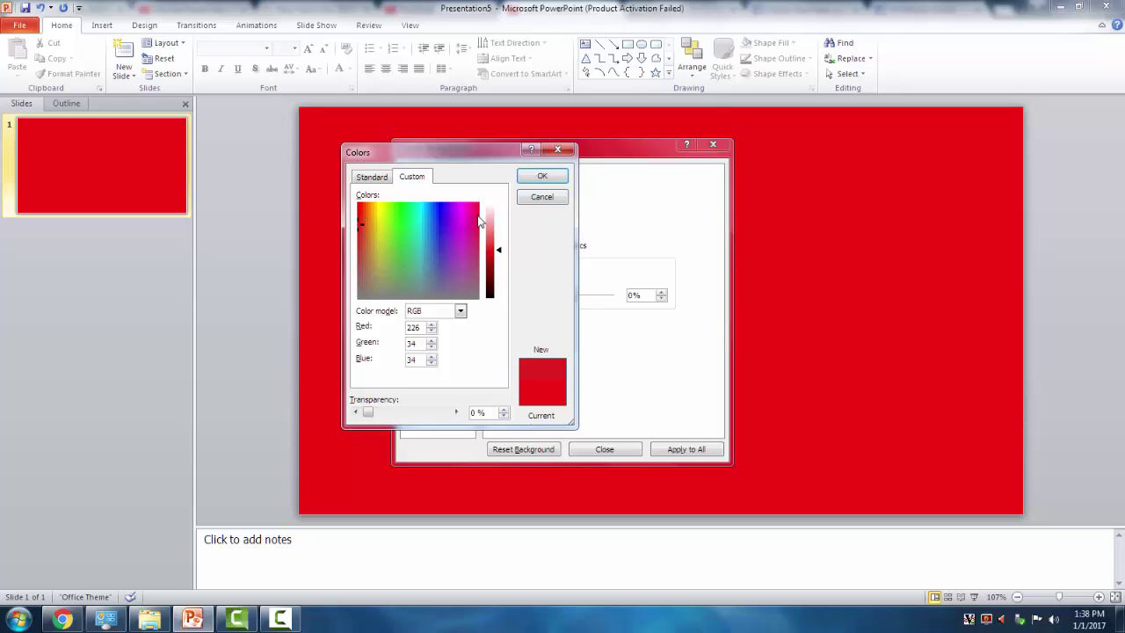
left_click(525, 178)
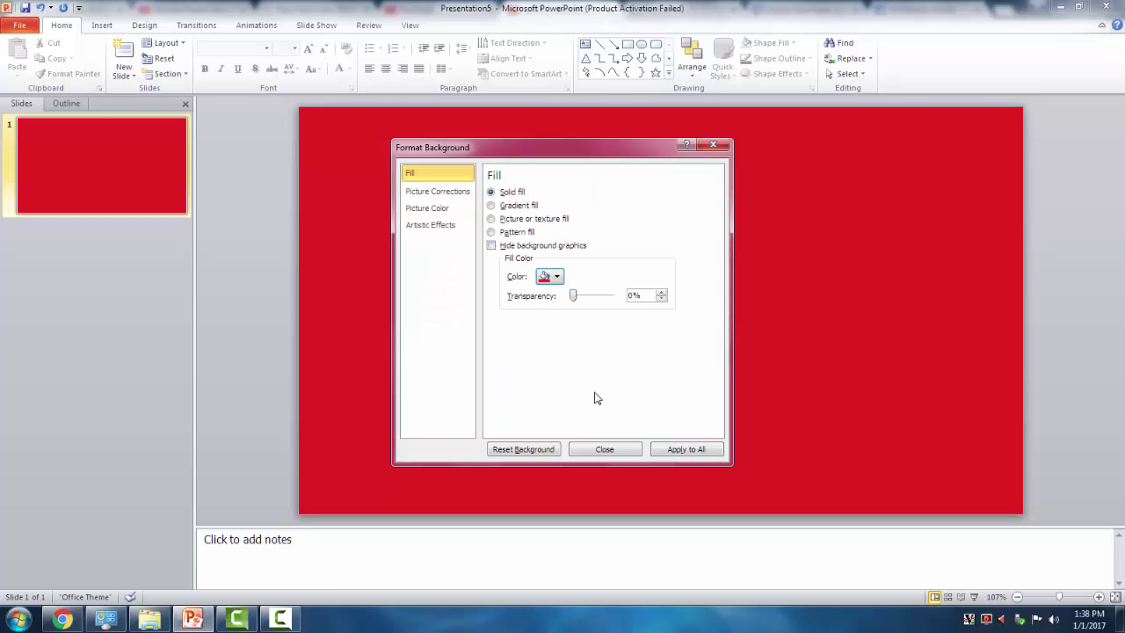
left_click(606, 449)
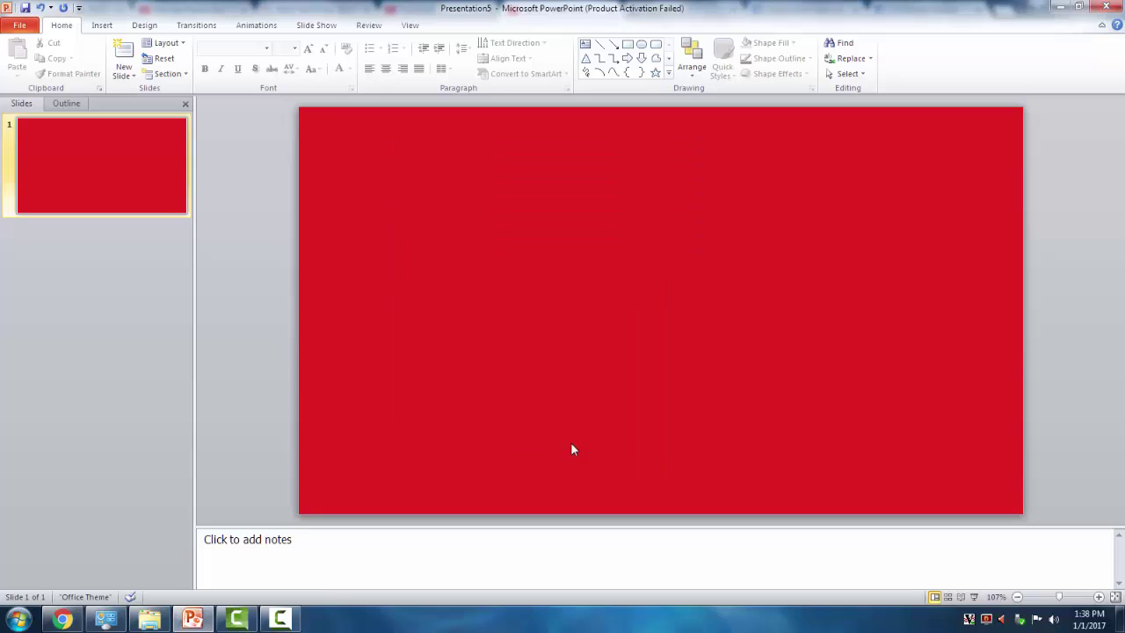
Draw a long thin rounded rectangle across the slide
left_click(102, 25)
left_click(194, 62)
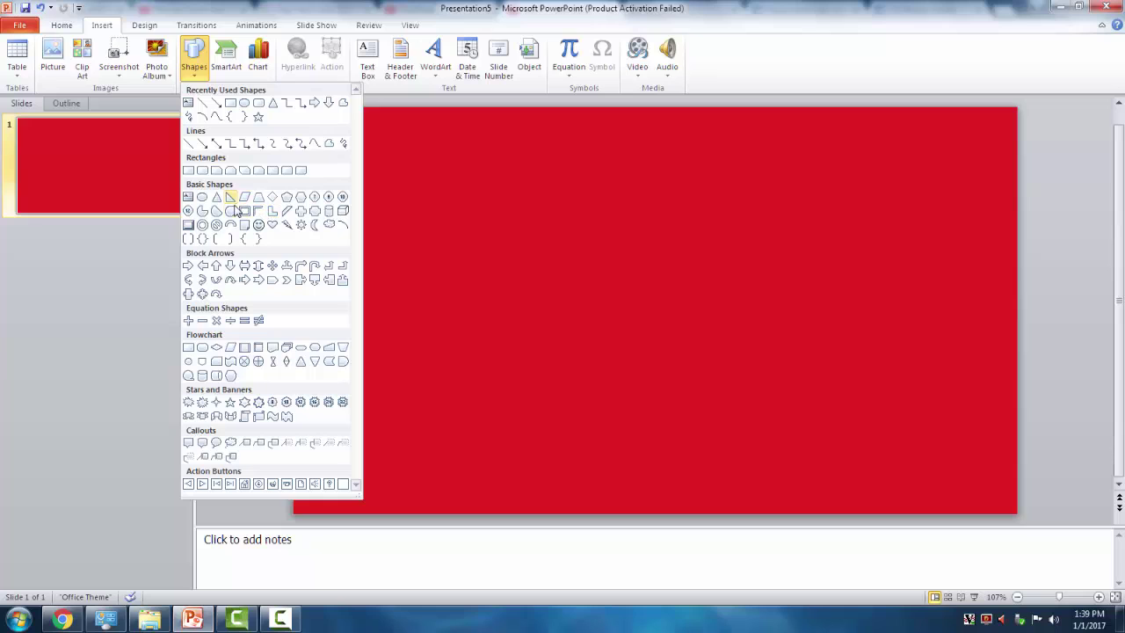
left_click(202, 171)
left_click_drag(341, 325, 933, 364)
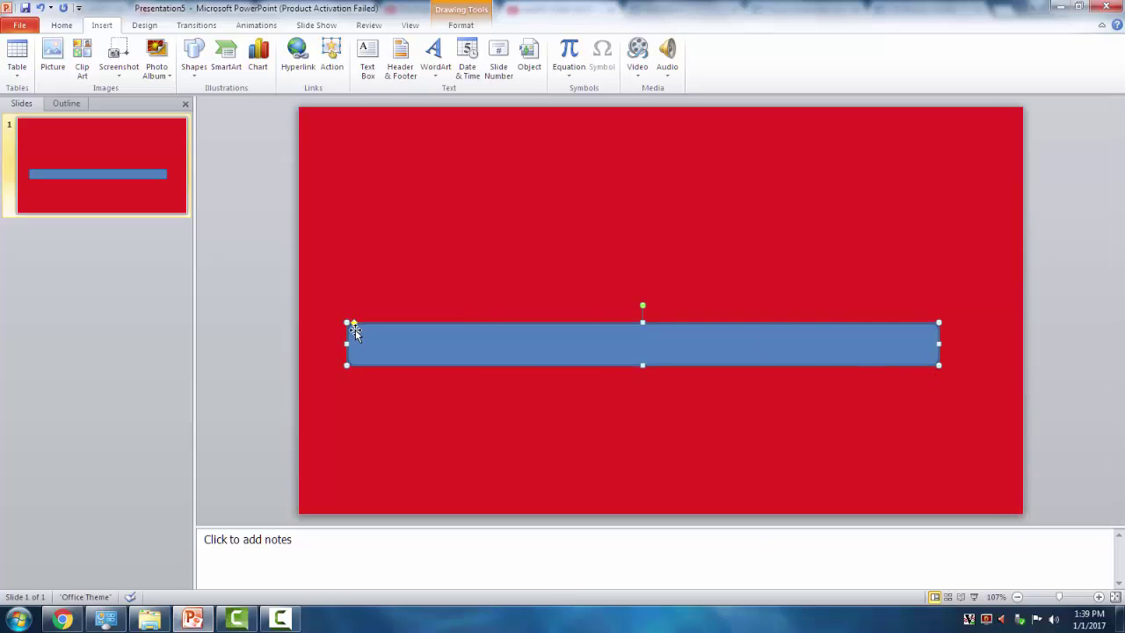
Drag the yellow adjustment handle so the bar's ends become fully rounded
scroll(370, 334, "up", 10)
left_click_drag(462, 513, 296, 519)
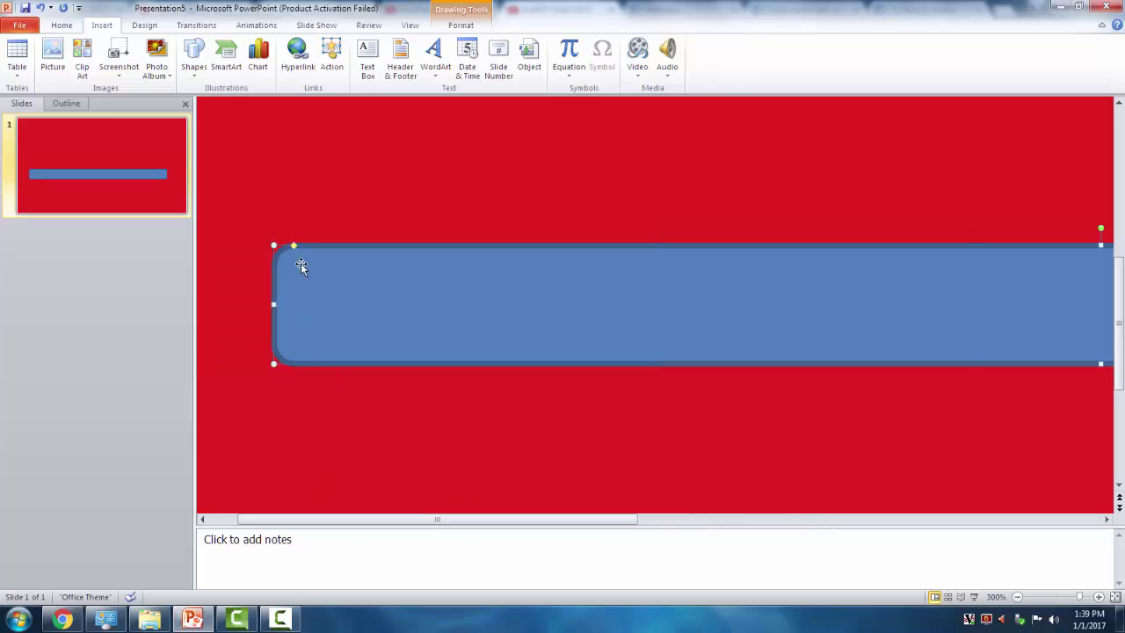
left_click_drag(296, 245, 383, 246)
left_click(279, 149)
left_click(399, 311)
scroll(234, 385, "down", 5)
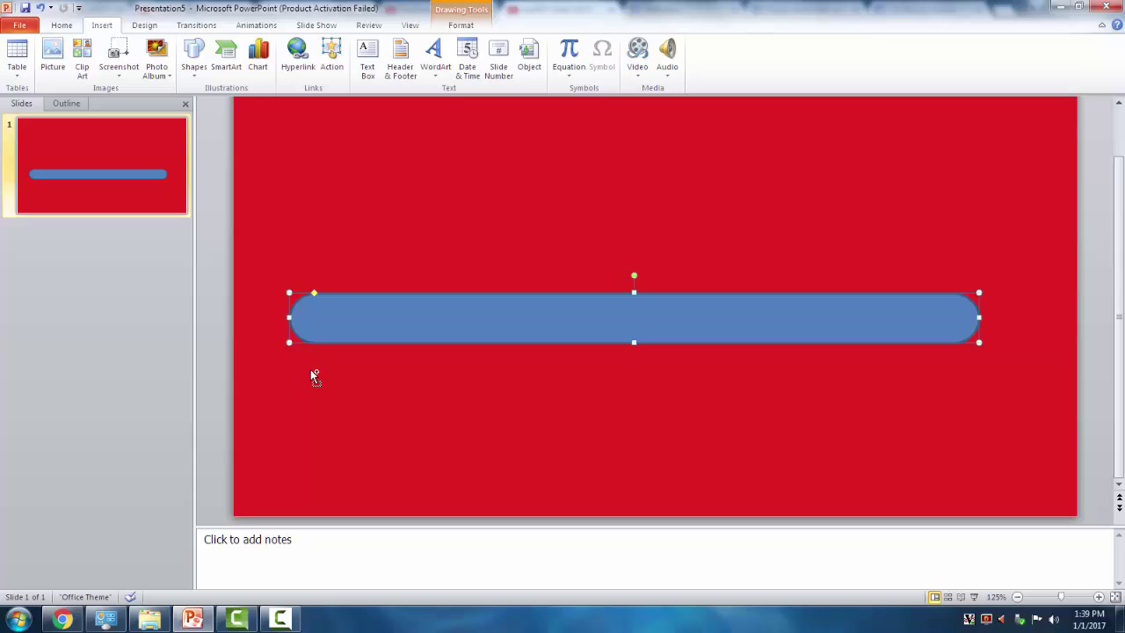
left_click(460, 25)
Align the bar center and middle on the slide and fill it solid white
left_click(929, 60)
left_click(938, 106)
left_click(930, 60)
left_click(961, 155)
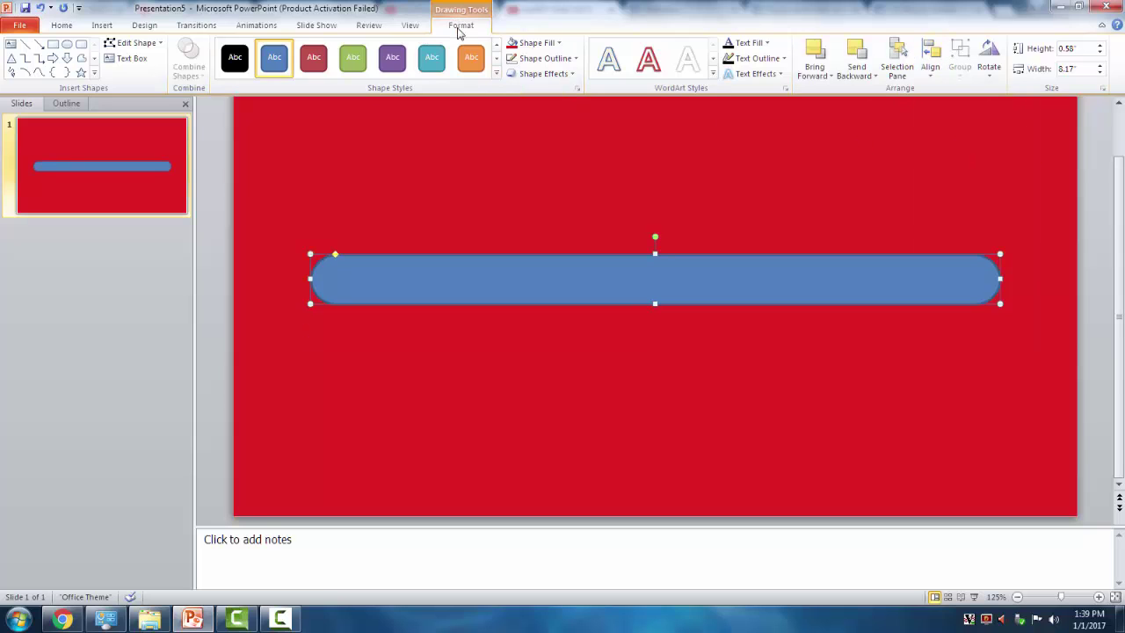
left_click(931, 63)
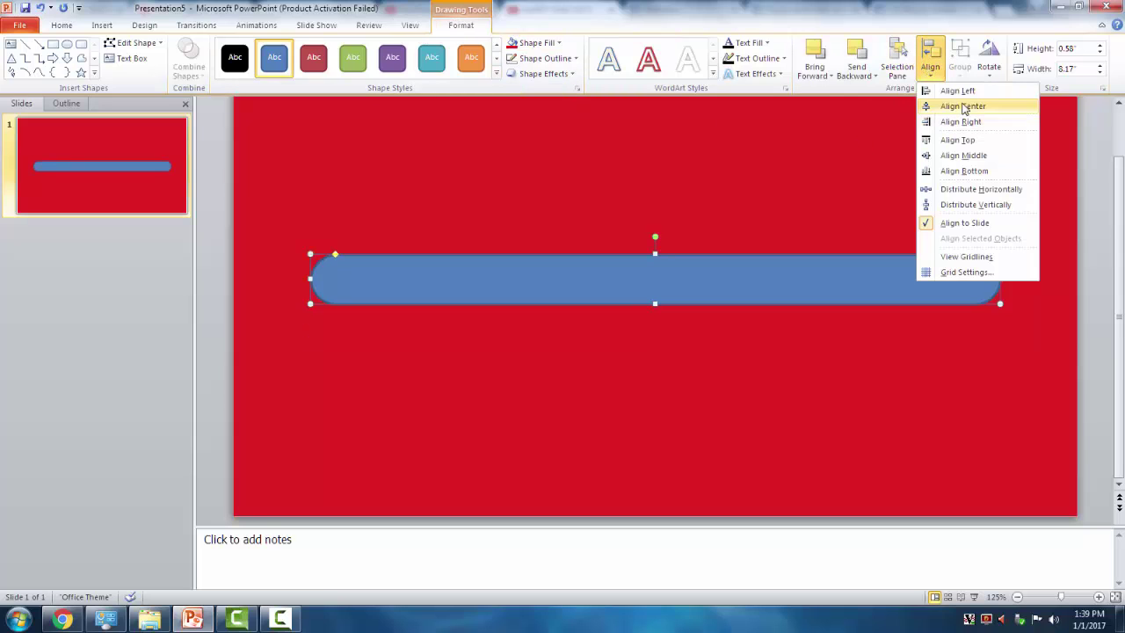
left_click(607, 199)
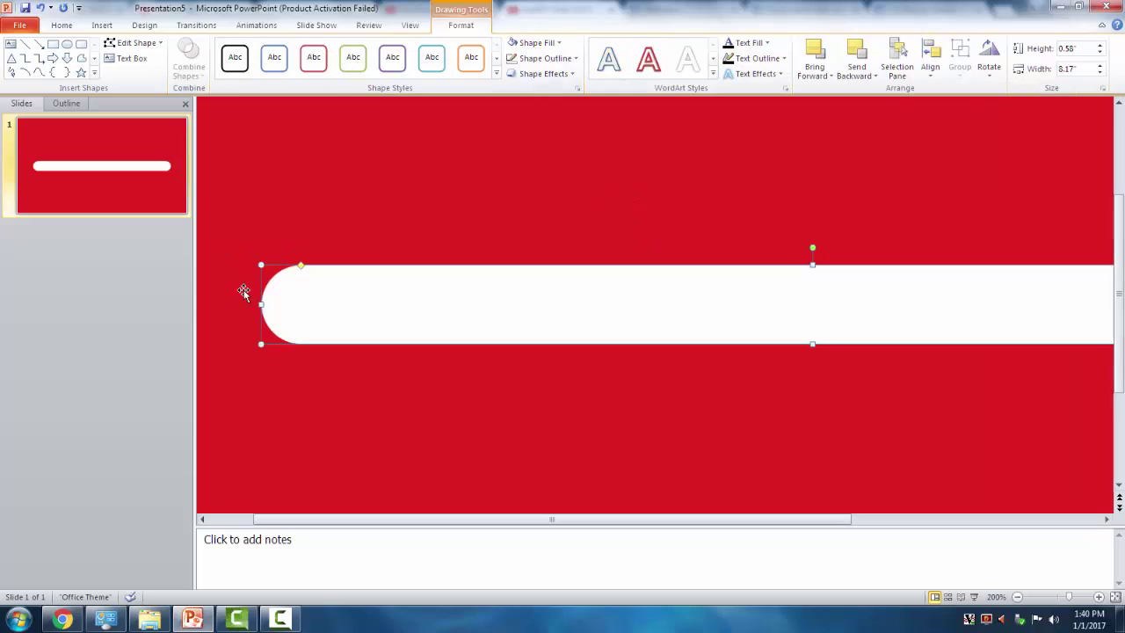
Glance at the Animations tab, then go to the Insert Shapes gallery
left_click(255, 26)
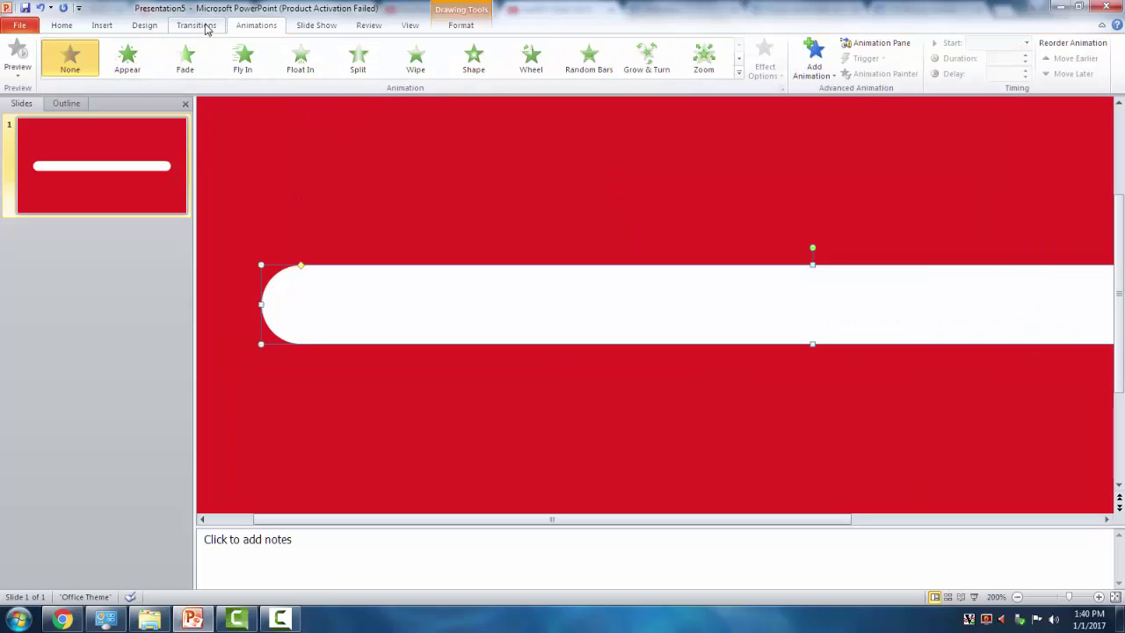
left_click(144, 24)
left_click(101, 26)
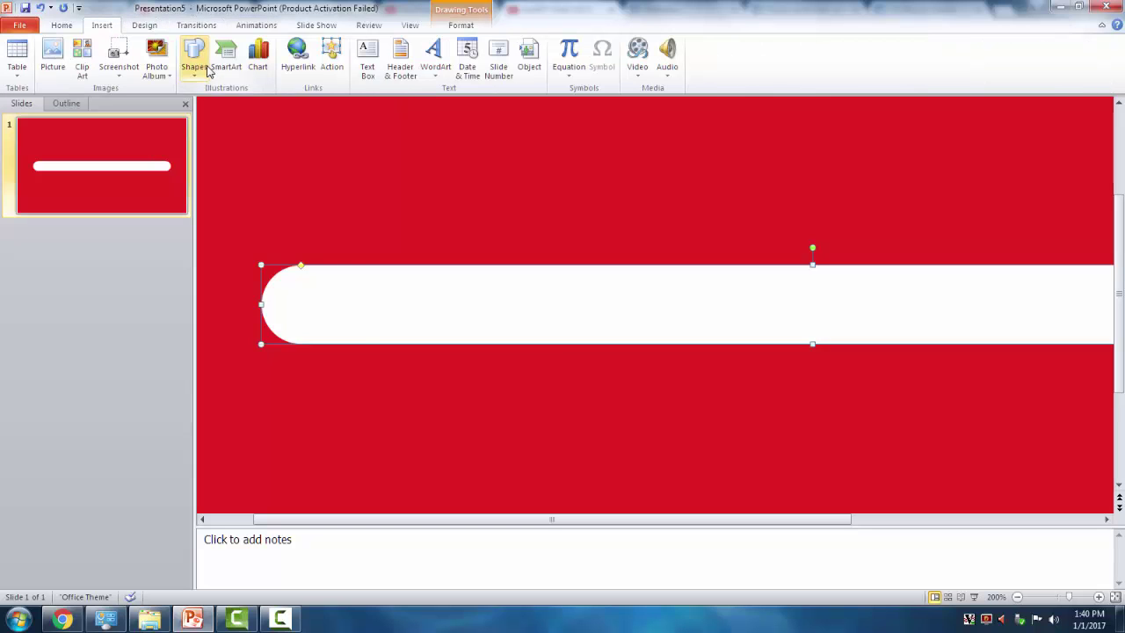
left_click(194, 54)
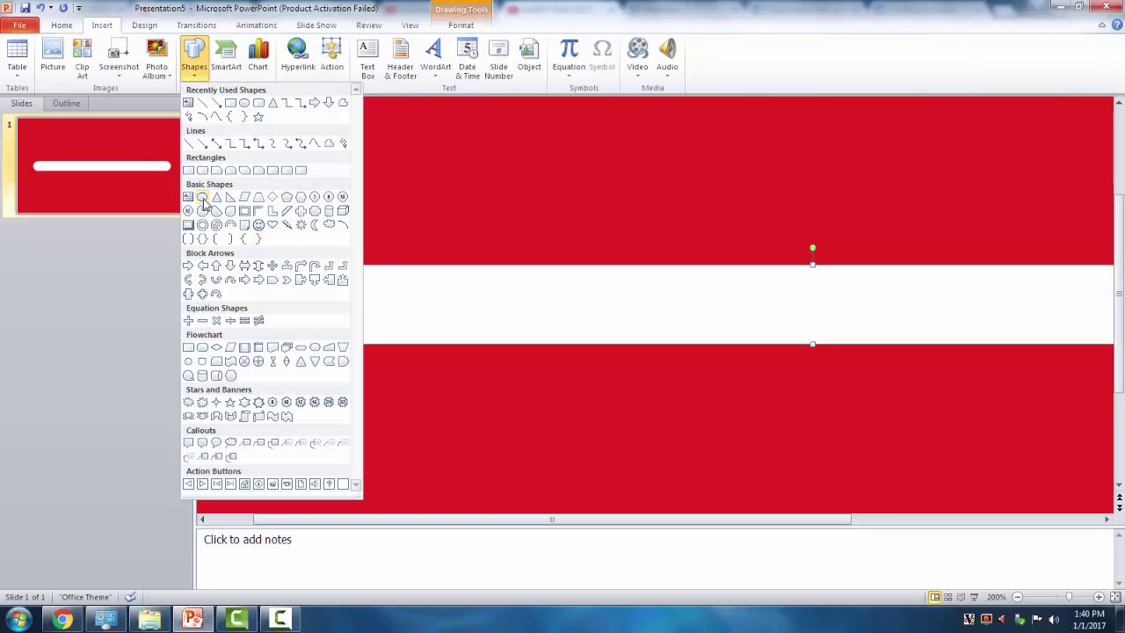
Draw a 0.56-inch oval circle over the white bar's left end
left_click(202, 201)
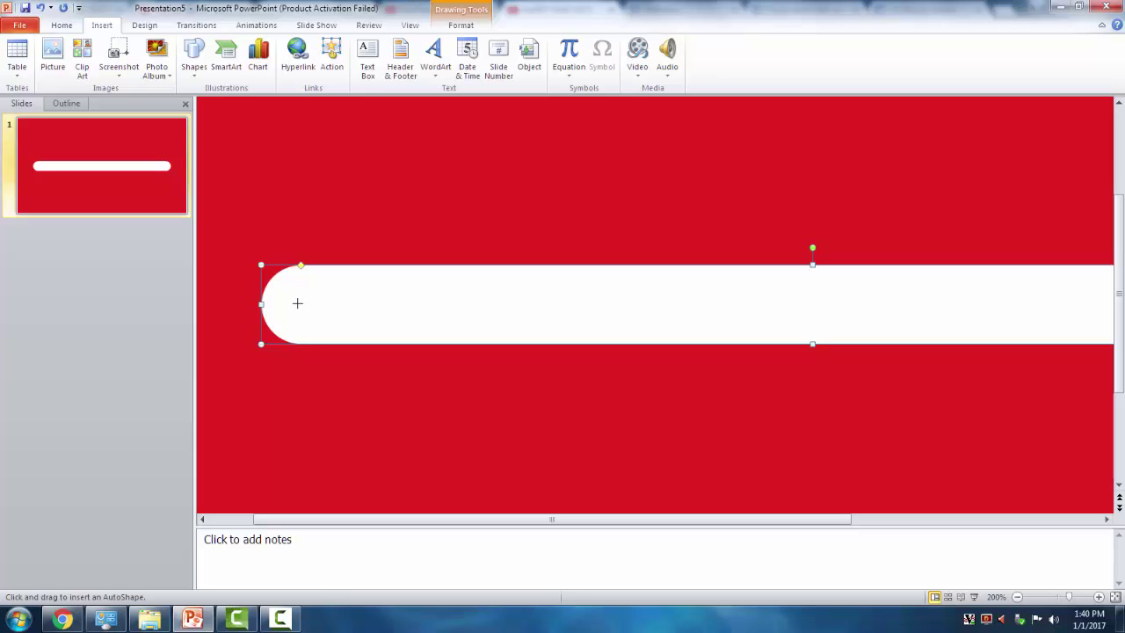
mouse_move(297, 303)
left_mouse_down()
mouse_move(334, 327)
mouse_move(312, 306)
left_mouse_up()
left_click(479, 25)
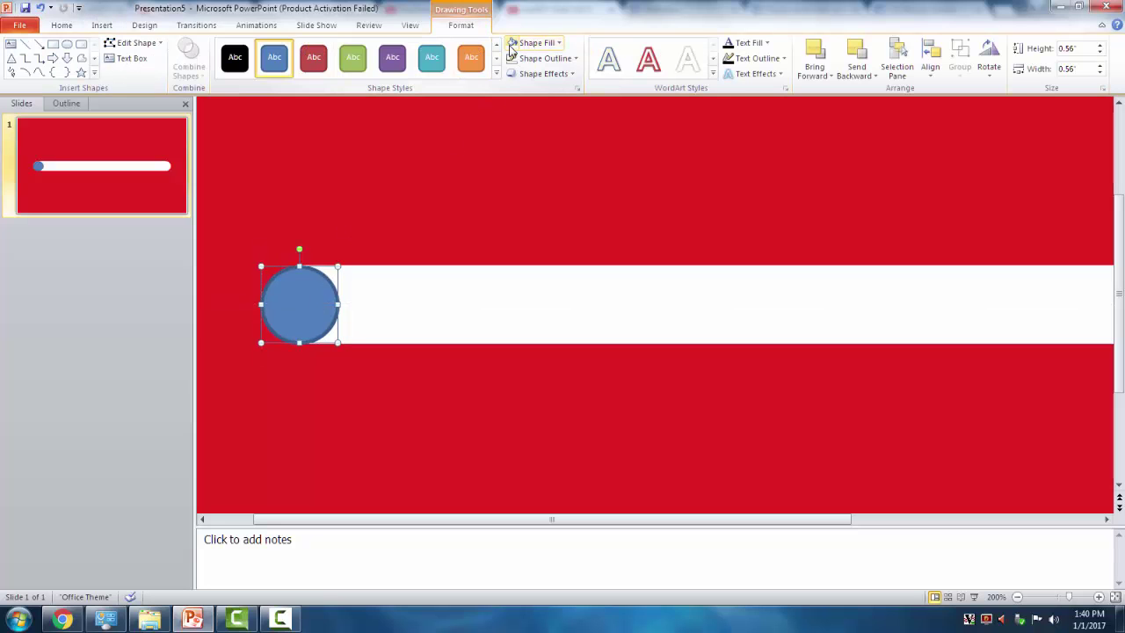
Fill the circle red and resize it to about 0.57 inches
left_click(510, 50)
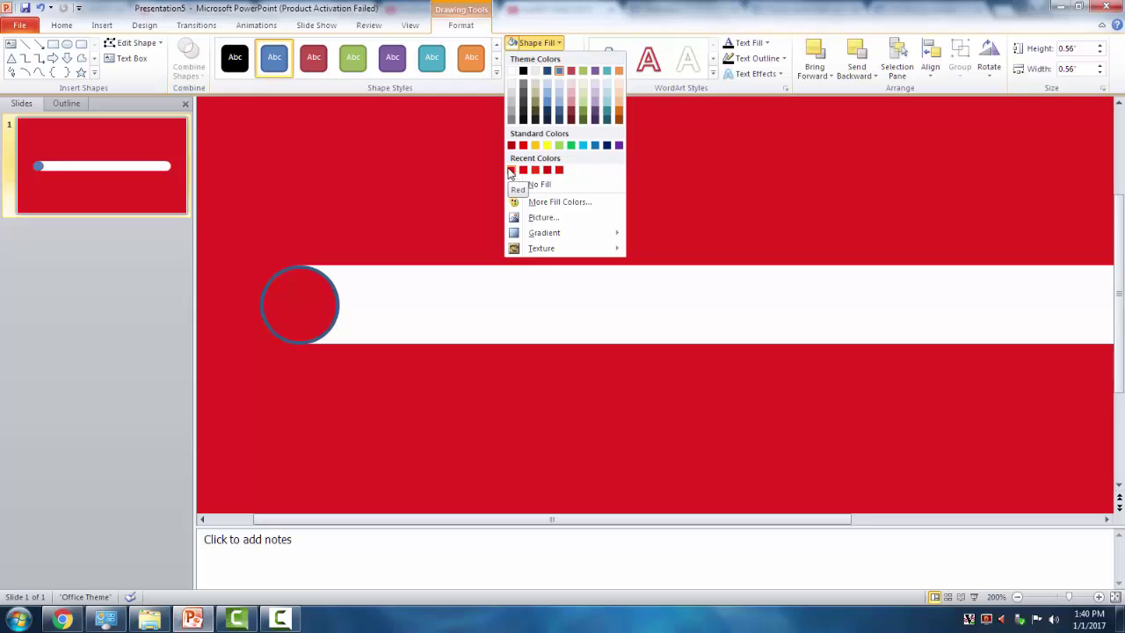
left_click(510, 171)
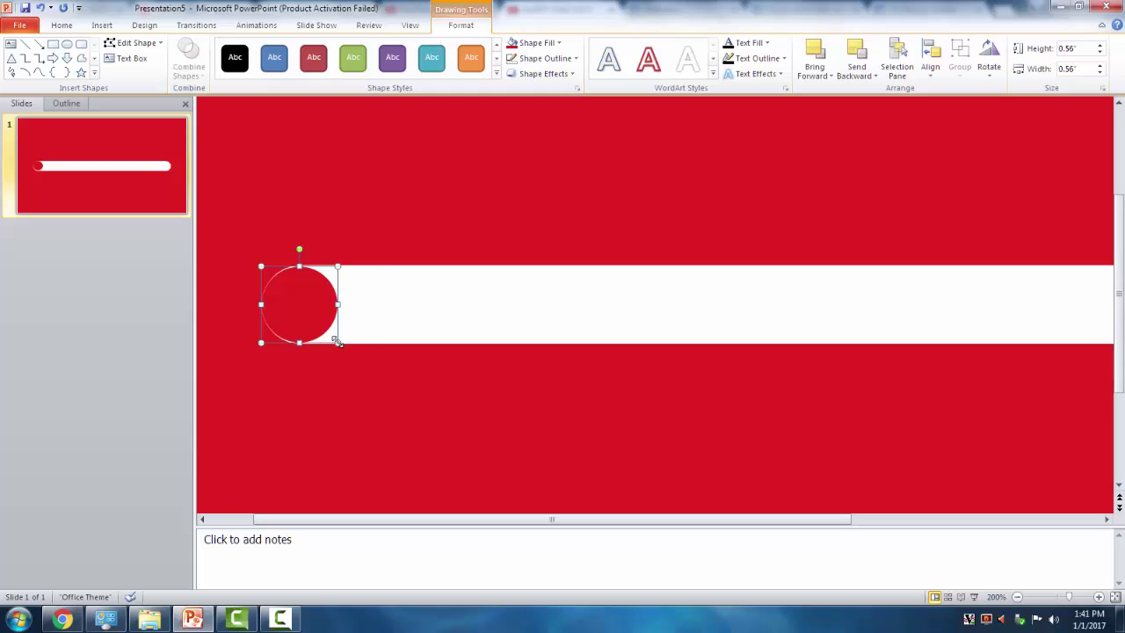
left_click_drag(337, 342, 340, 344)
left_click(362, 316, "shift")
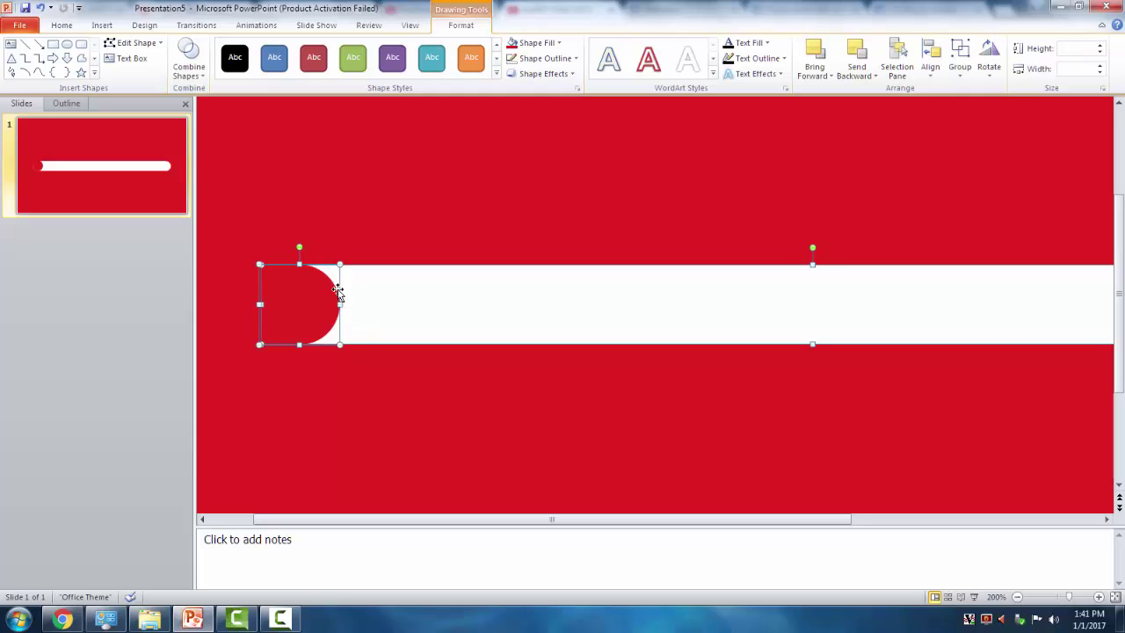
left_click(311, 285)
left_click_drag(339, 343, 337, 342)
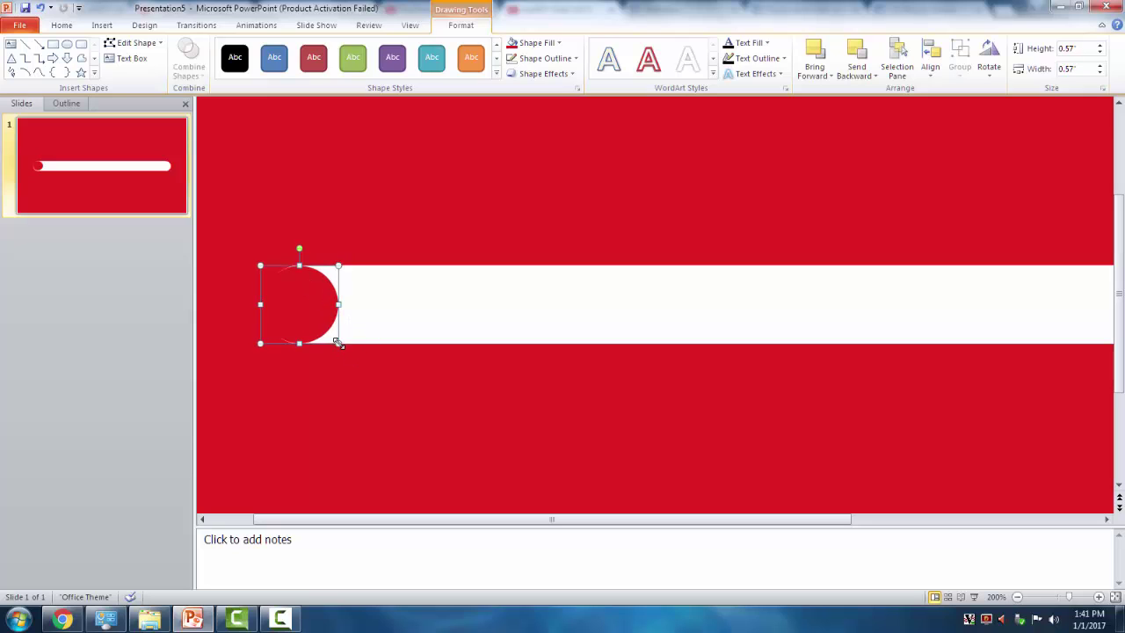
left_click(339, 341)
left_click(320, 317)
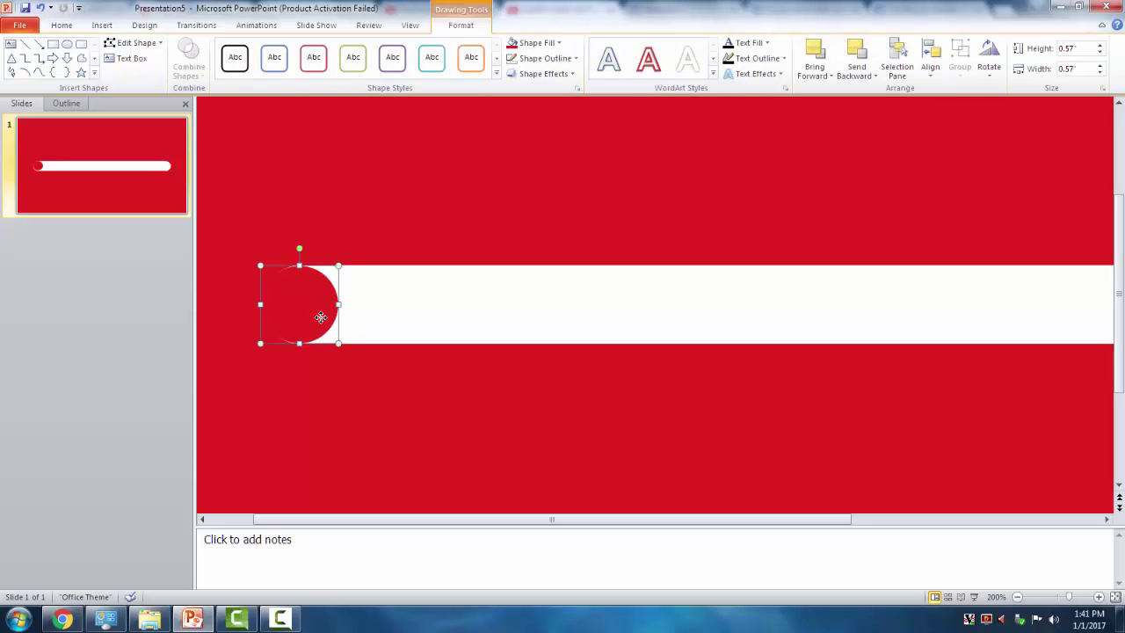
Move the red circle onto the bar's left end and select both shapes
left_click_drag(519, 322, 434, 318)
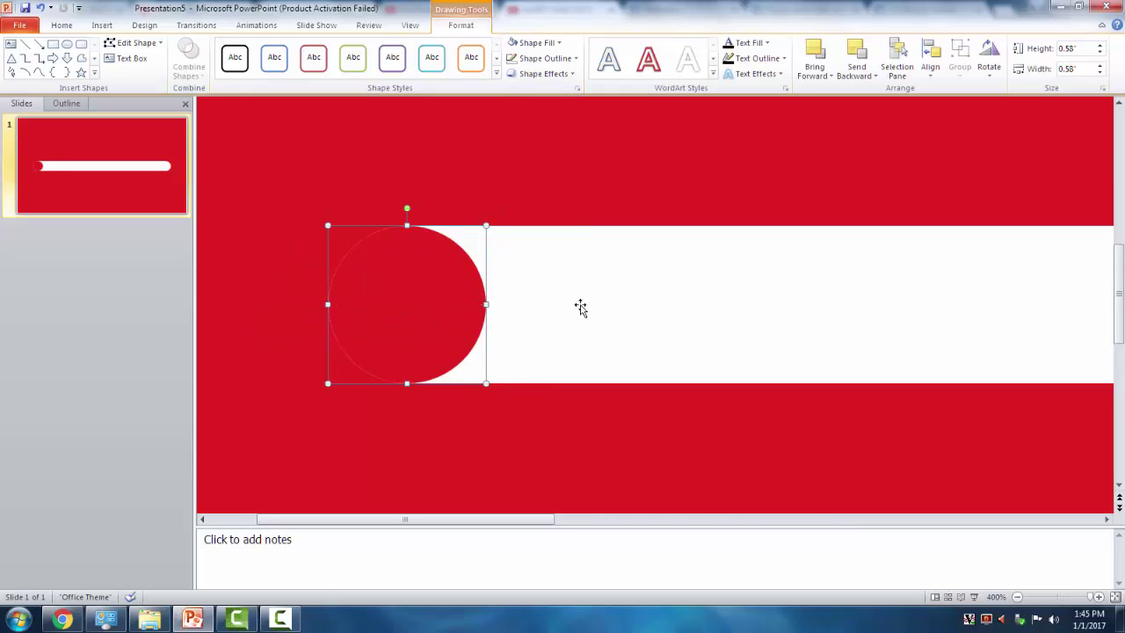
left_click(592, 296)
left_click(364, 231, "shift")
left_click(189, 67)
Subtract the circle from the bar, leaving a rounded notch
left_click(215, 135)
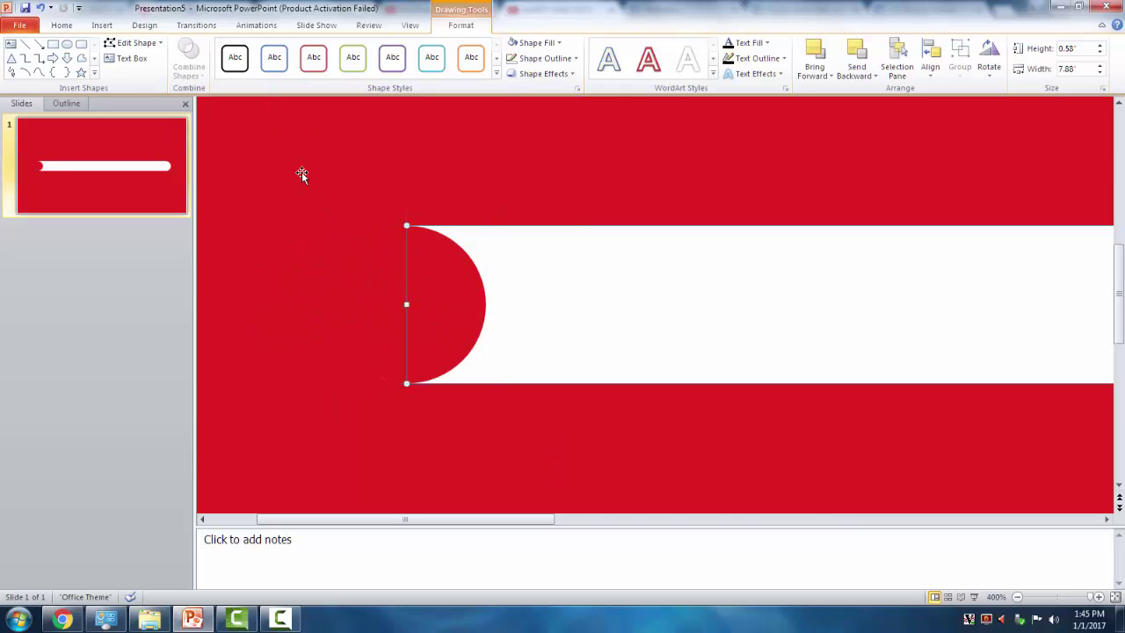
left_click(360, 453)
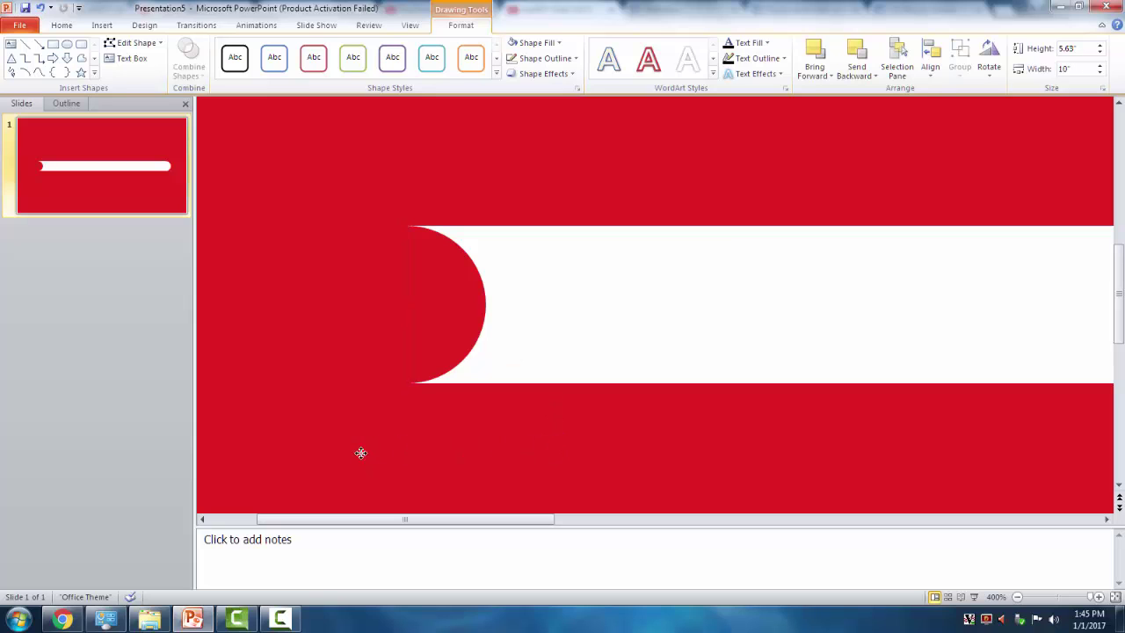
left_click(560, 271)
scroll(550, 324, "right", 5)
scroll(550, 325, "down", 5)
scroll(554, 330, "up", 1)
left_click(208, 285)
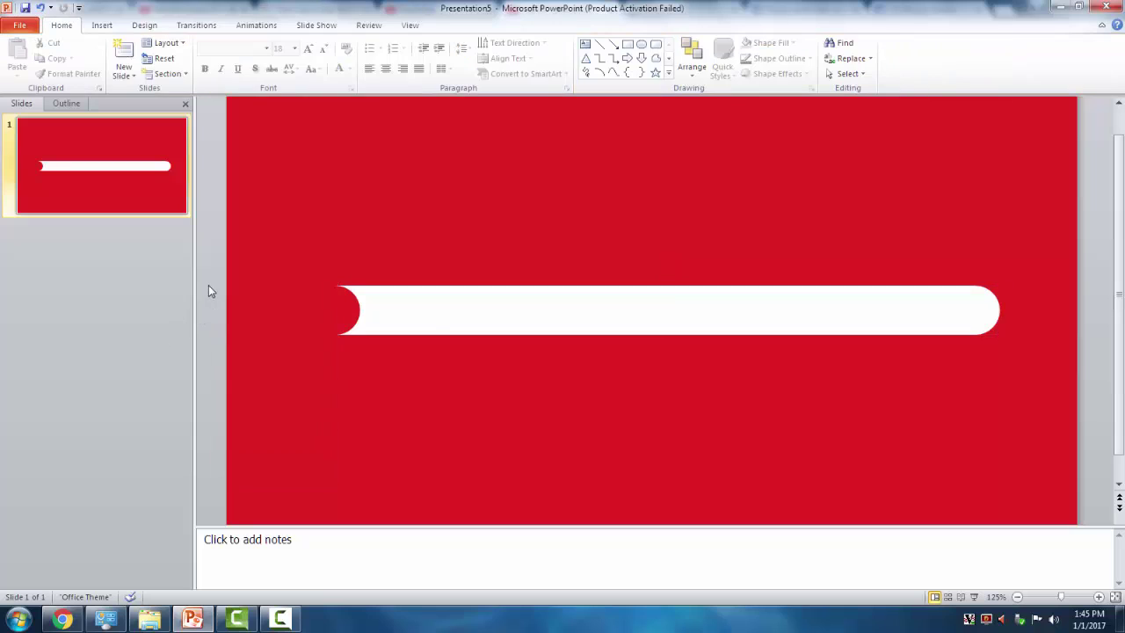
left_click(420, 317)
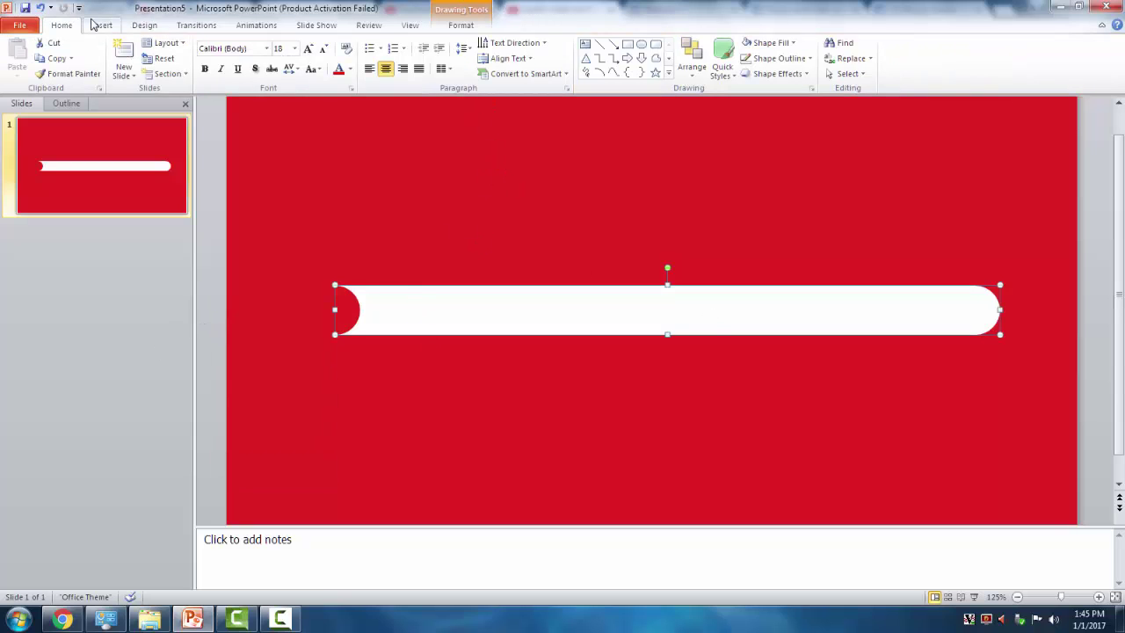
Undo the subtraction, Ctrl-drag a copy of circle and bar below, then select the top pair
key("ctrl+a")
left_click(211, 246)
key("ctrl+a")
left_click_drag(387, 311, 449, 369)
left_click(331, 308)
left_click(385, 318, "shift")
Subtract the circle from the upper bar to form the notched cover shape
left_click(459, 25)
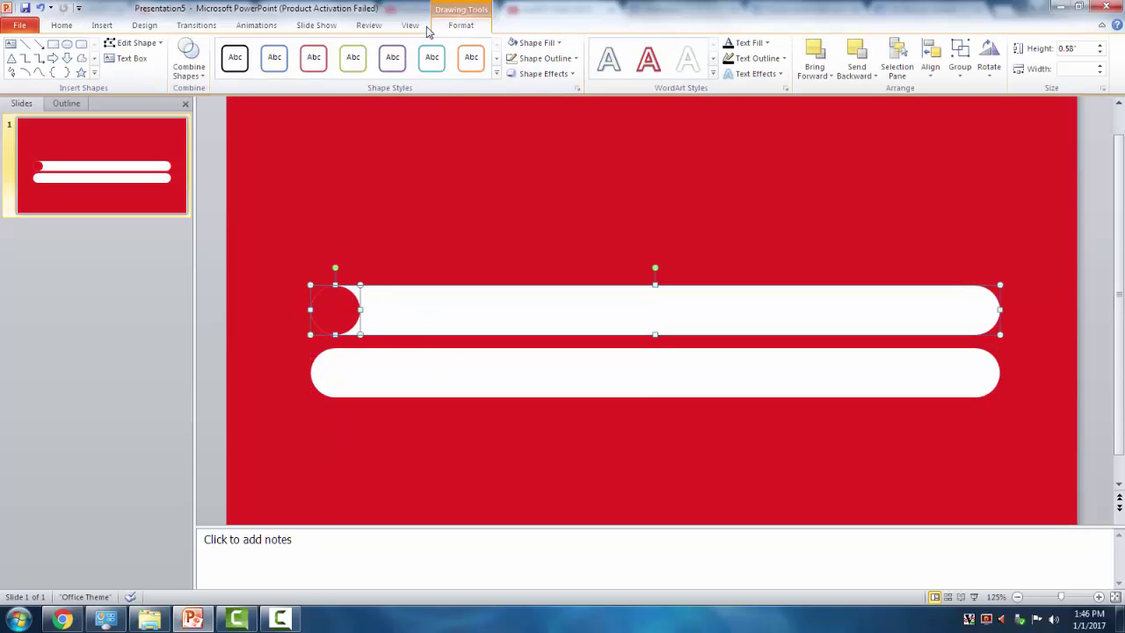
left_click(188, 69)
left_click(208, 107)
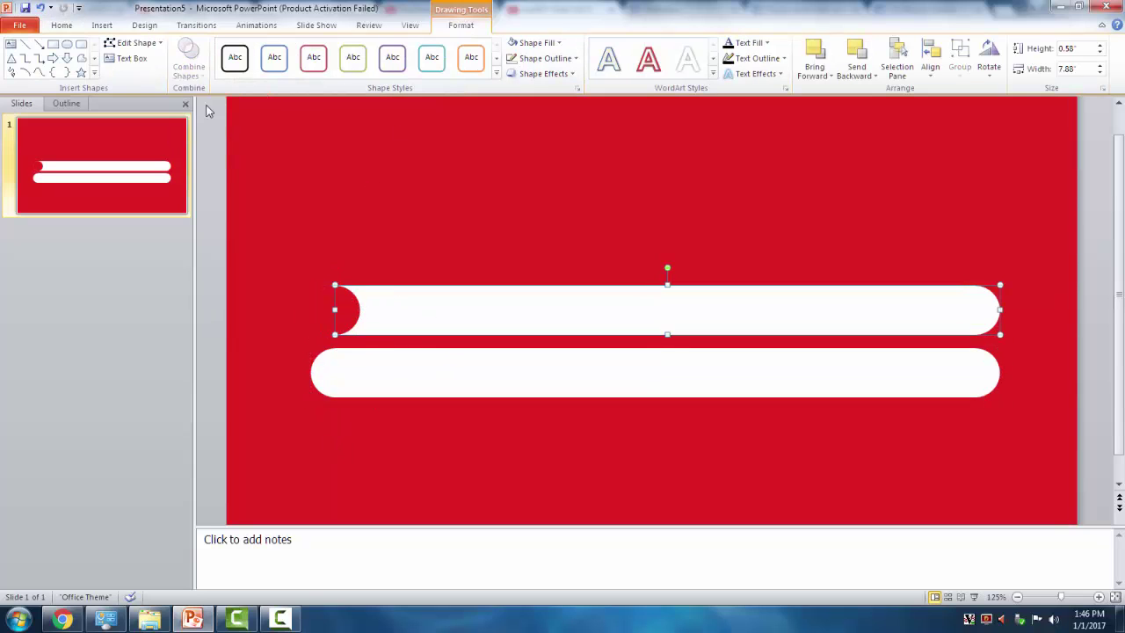
left_click(380, 389)
left_click(606, 295)
Fill the cover shape red and bring it forward
left_click(535, 42)
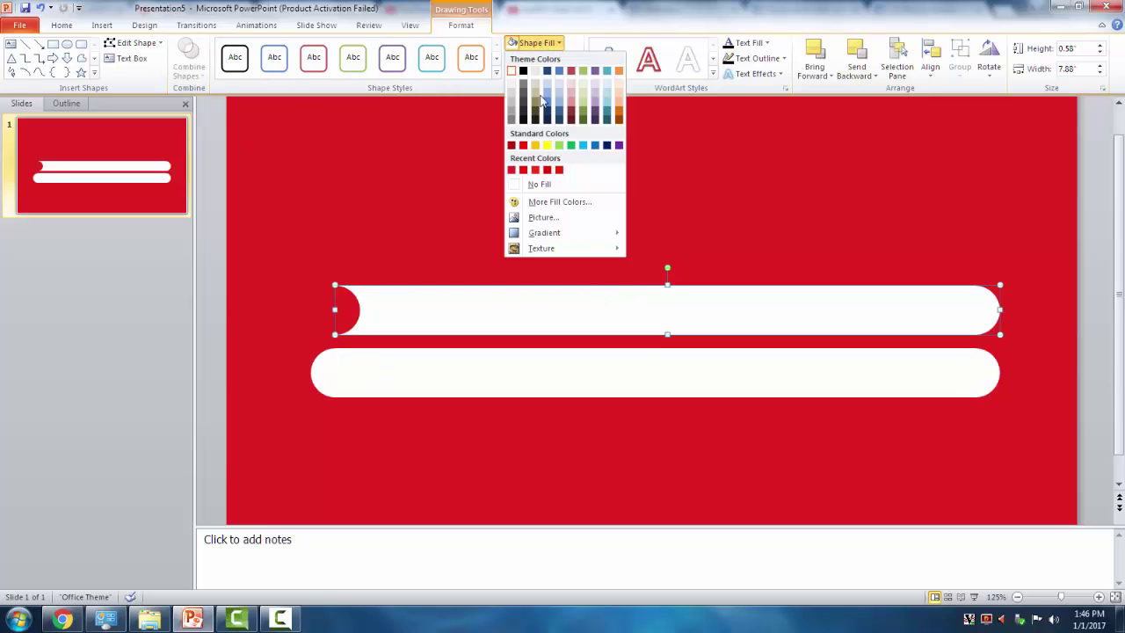
left_click(512, 171)
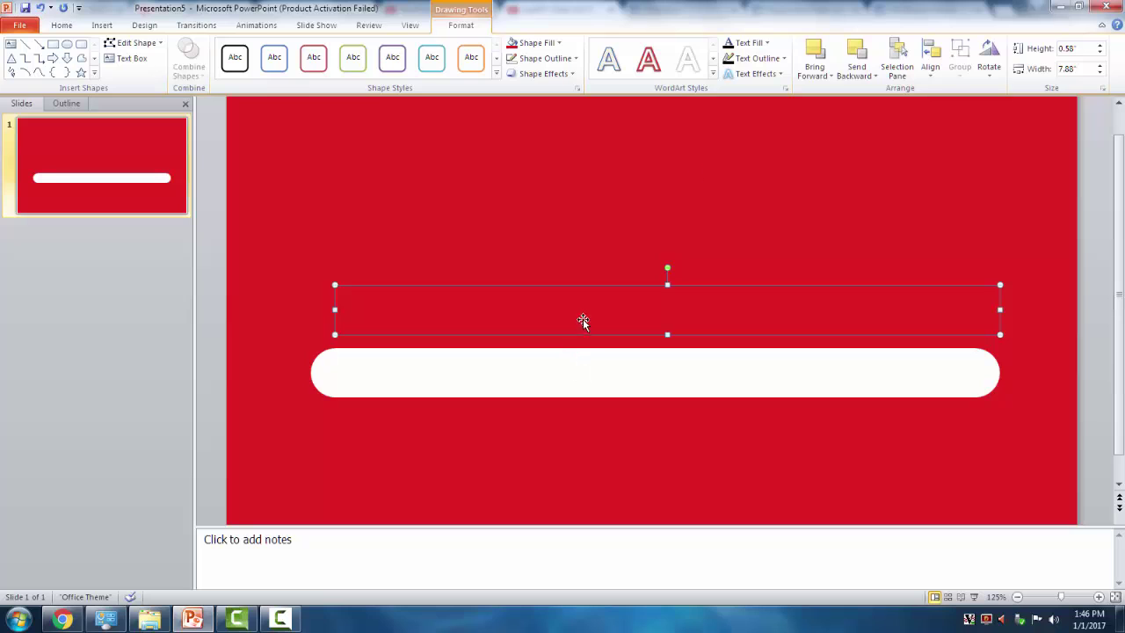
left_click(826, 76)
left_click(835, 112)
Move the white bar up behind the red cover and align it middle
left_click(729, 387)
left_click_drag(733, 385, 731, 321)
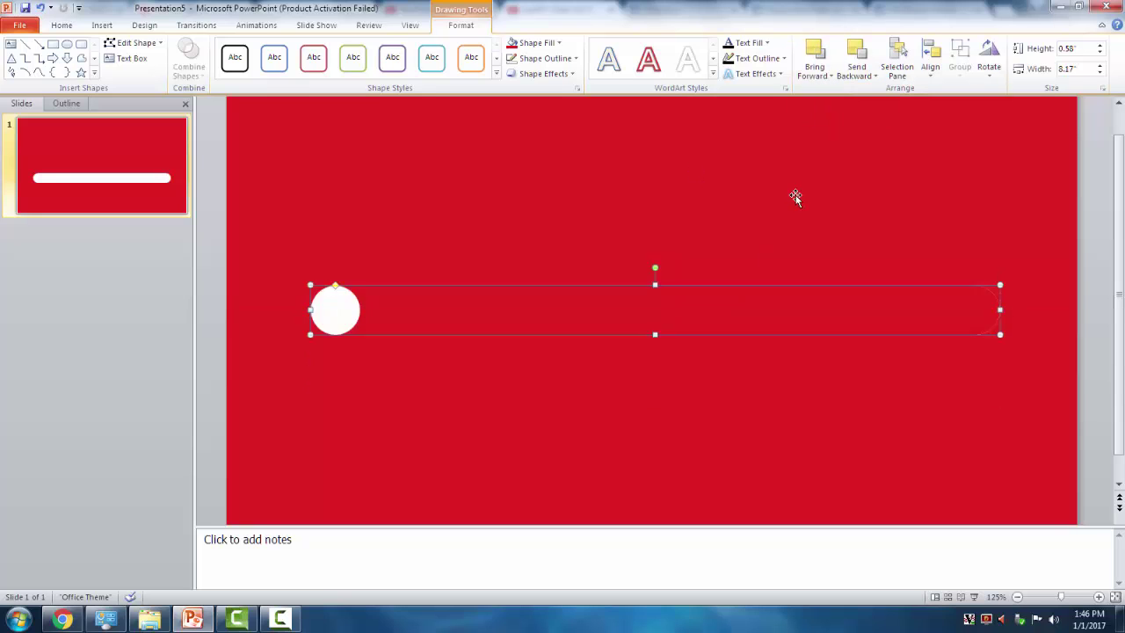
left_click(930, 60)
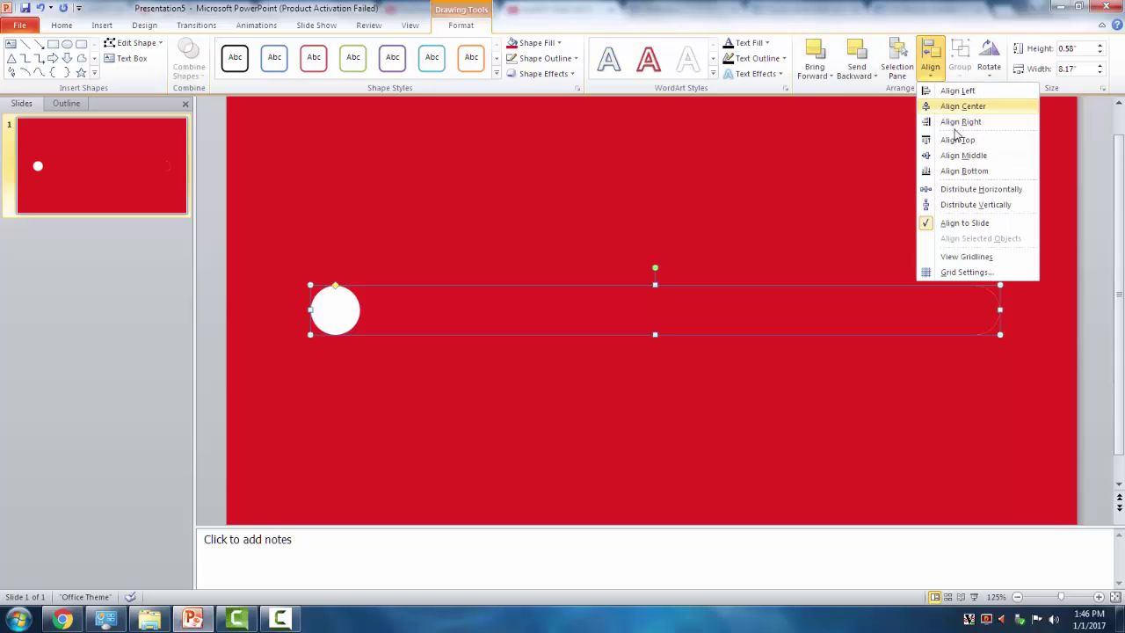
left_click(958, 155)
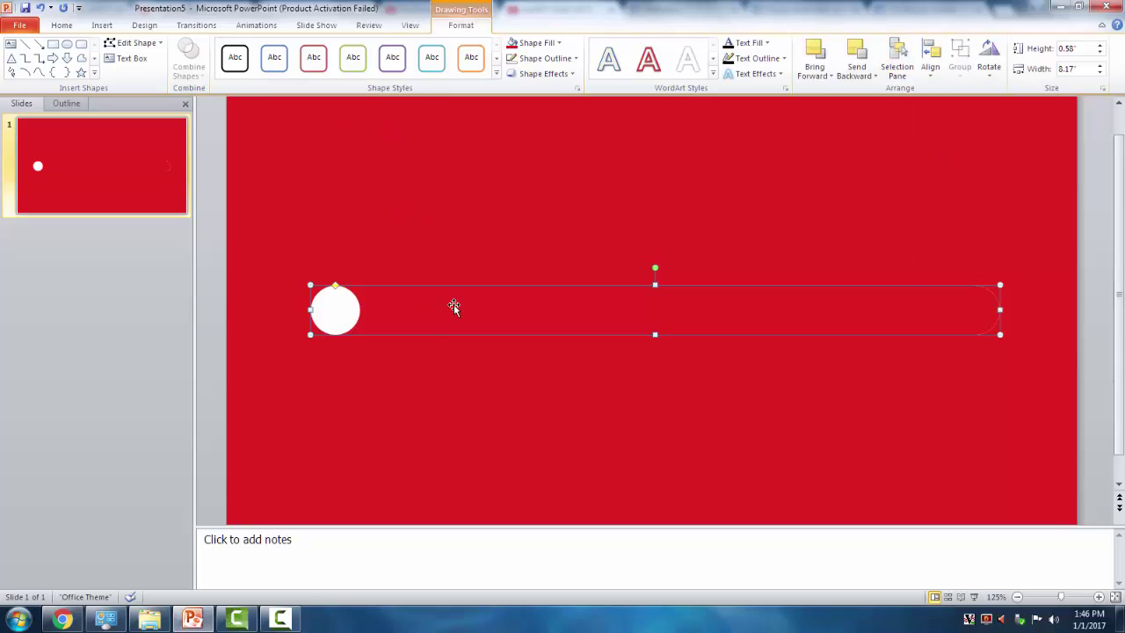
left_click(484, 328)
left_click(439, 312)
left_click(256, 26)
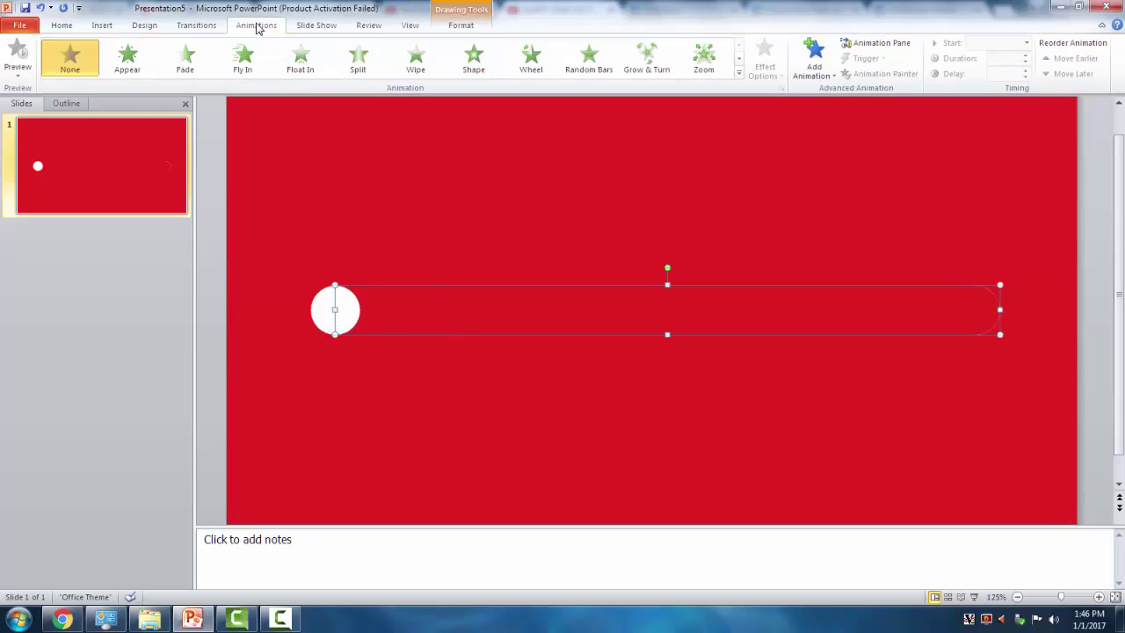
Add a Lines motion path with the Right effect option
left_click(826, 63)
scroll(878, 307, "down", 3)
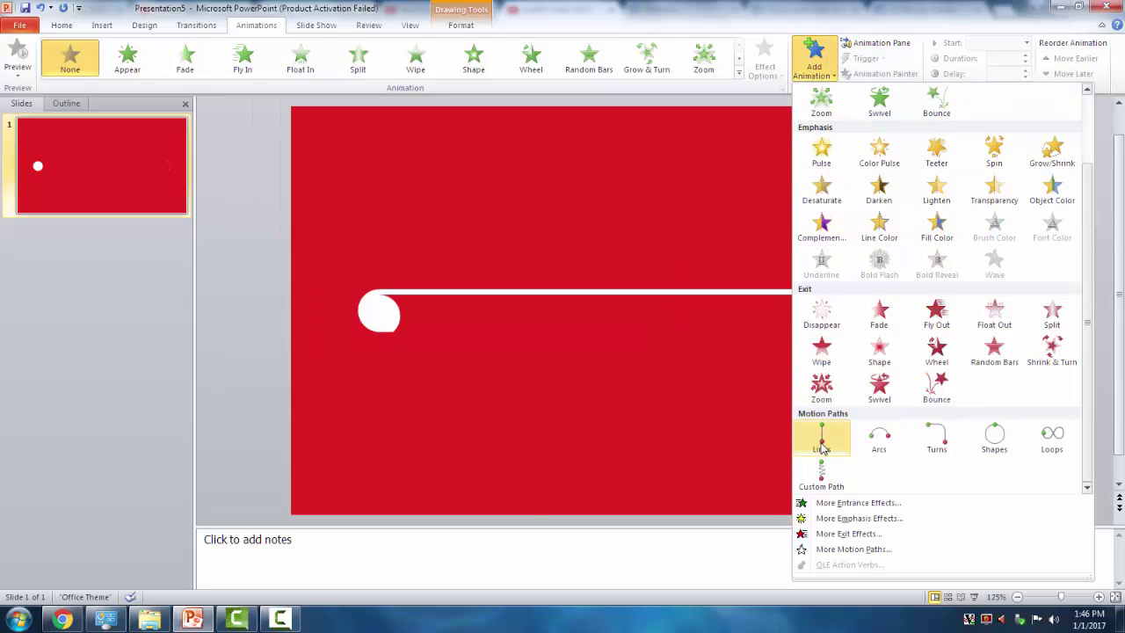
left_click(822, 443)
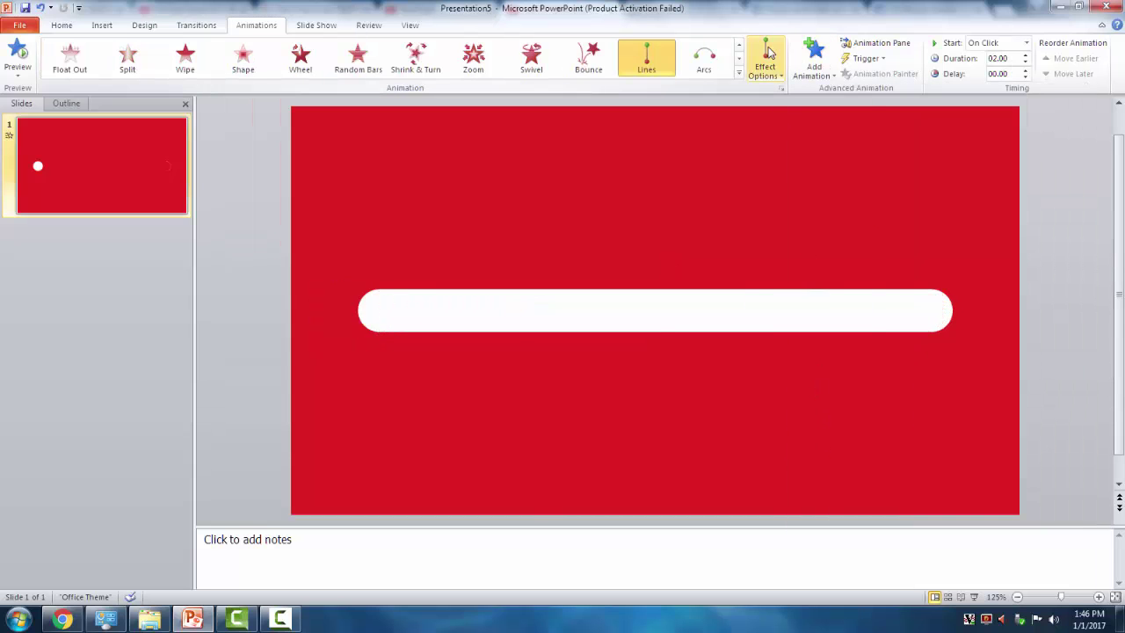
left_click(766, 58)
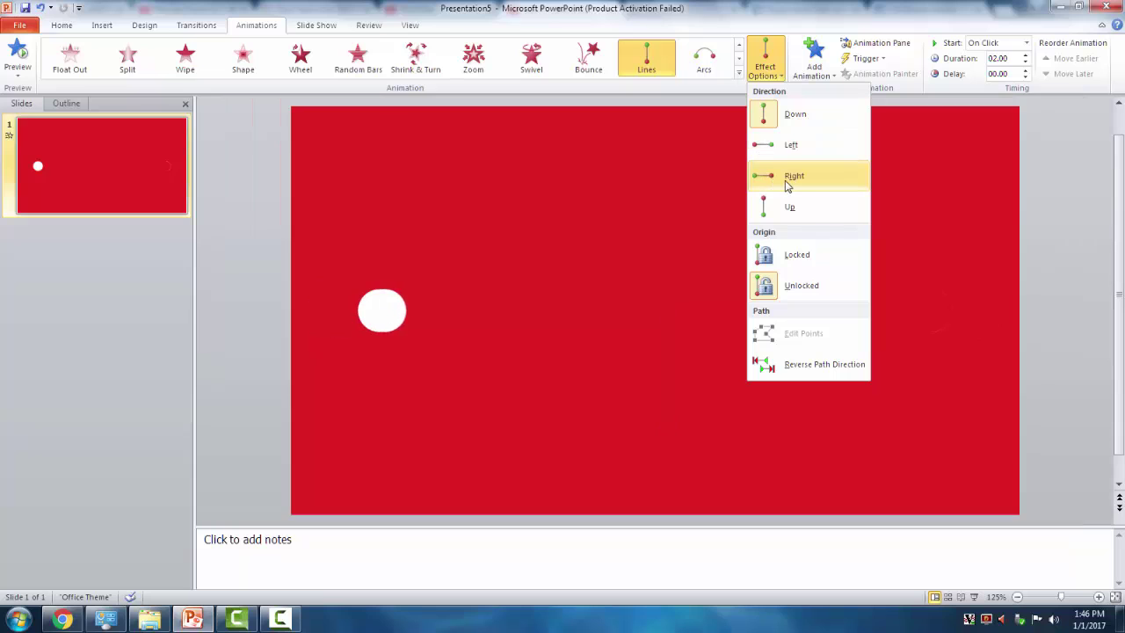
left_click(788, 178)
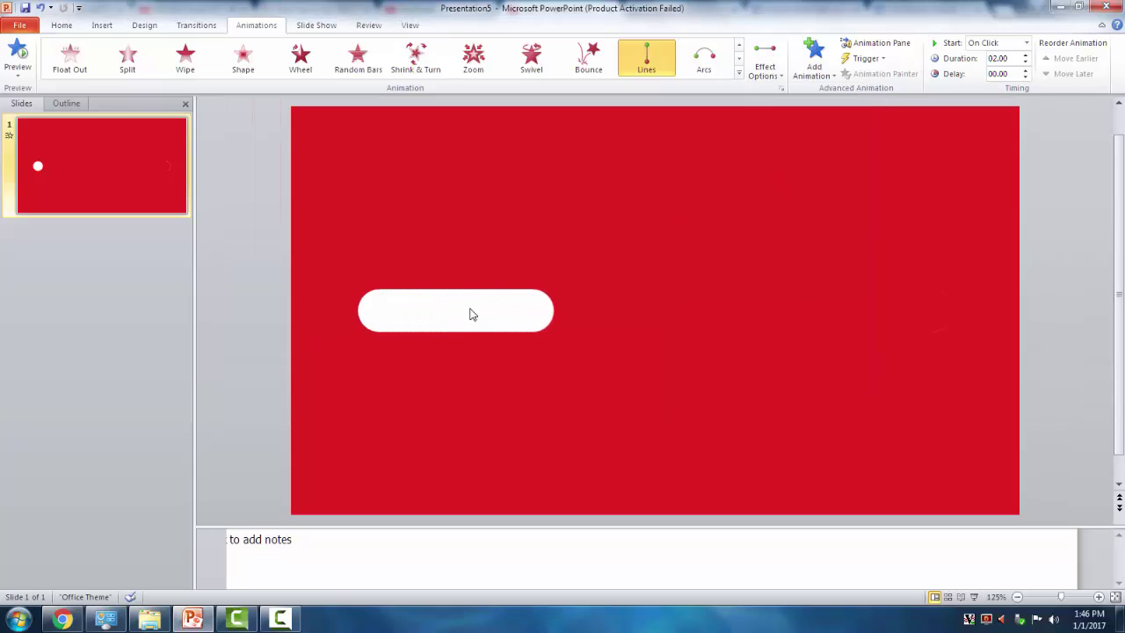
left_click(605, 338)
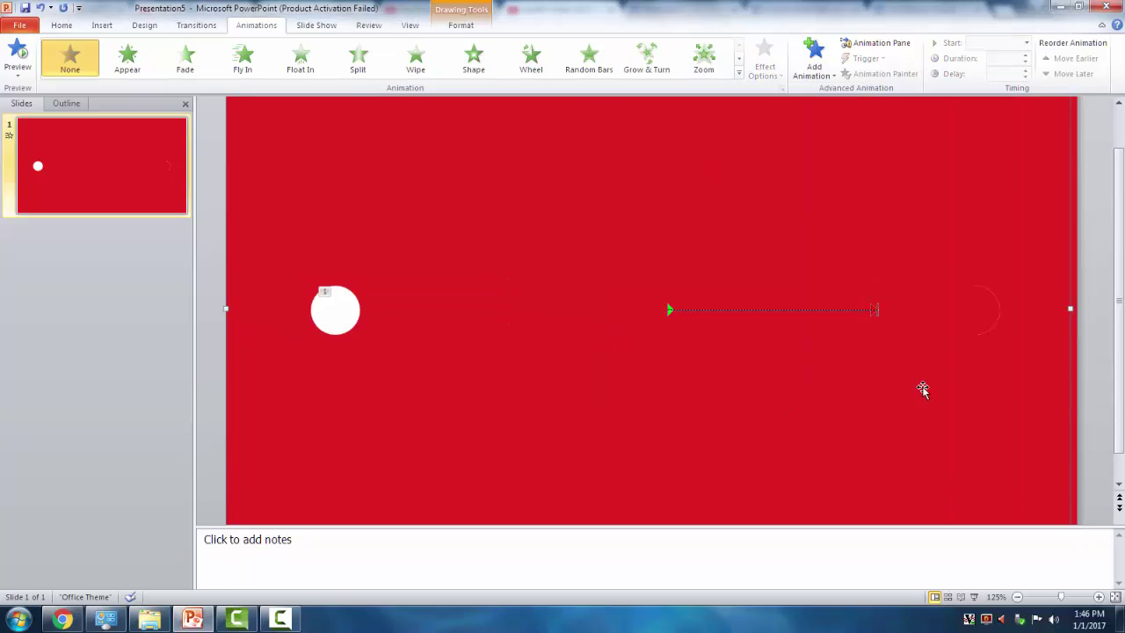
scroll(878, 333, "down", 2, "ctrl")
Drag the motion path's end point further right and preview it in the Animation Pane
left_click(826, 311)
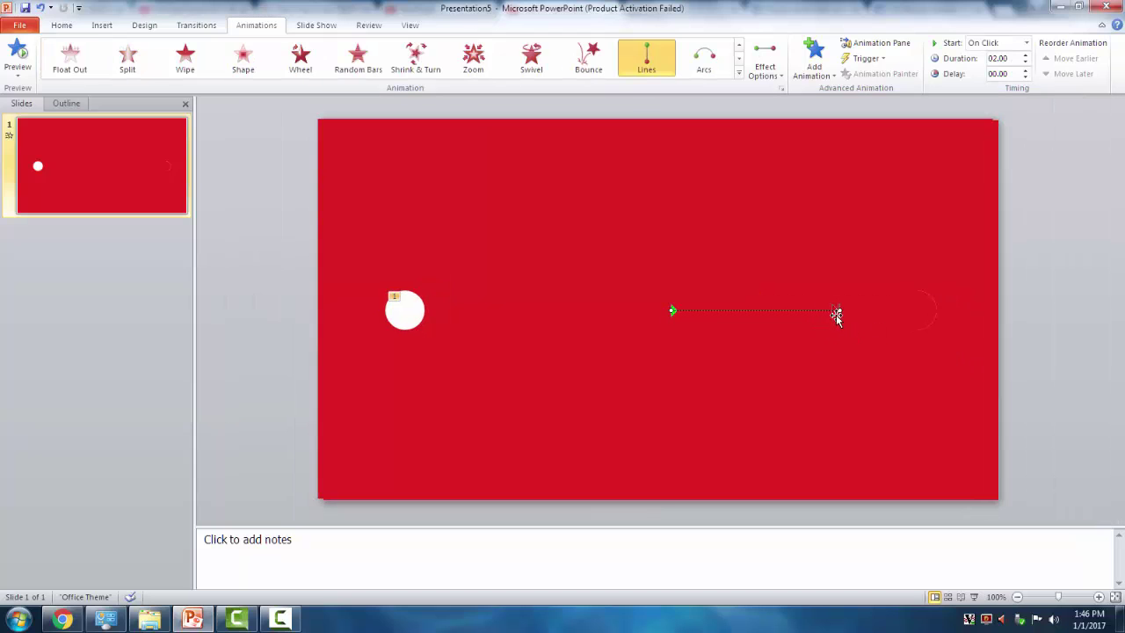
left_click_drag(1071, 311, 1069, 311)
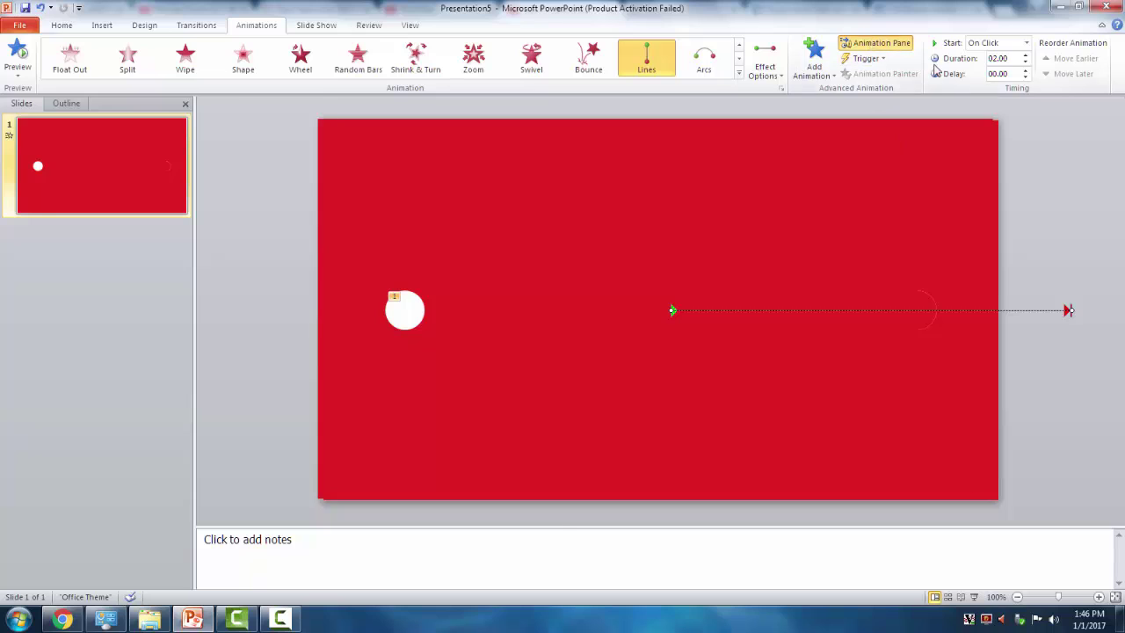
left_click(876, 43)
left_click(993, 130)
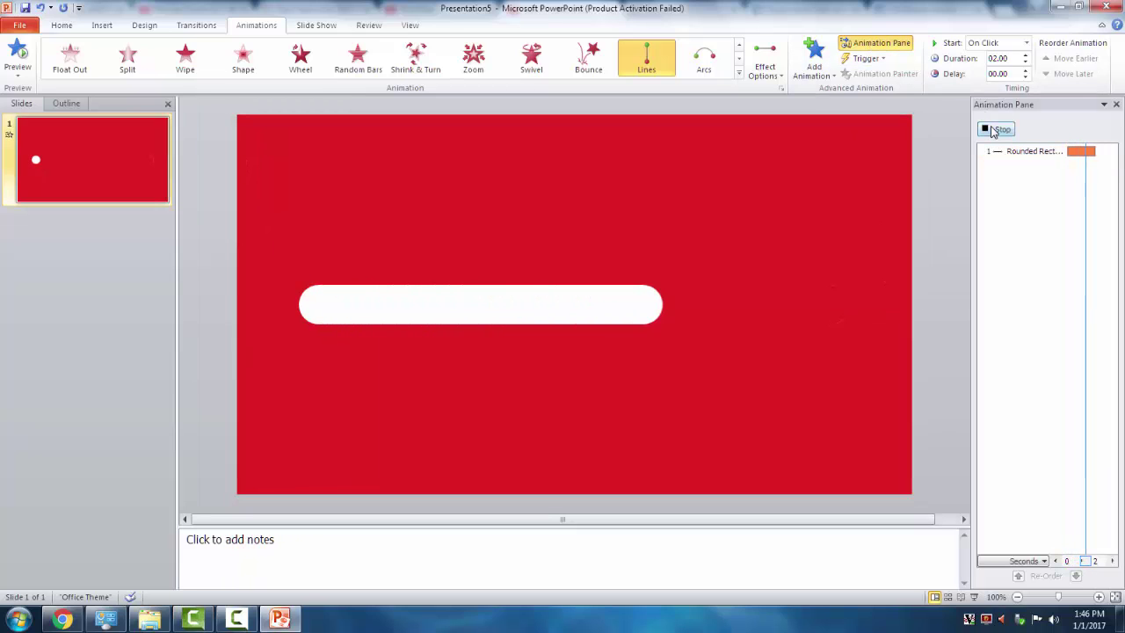
Set the effect's smooth start to 0 and smooth end to 2 sec
double_click(1032, 151)
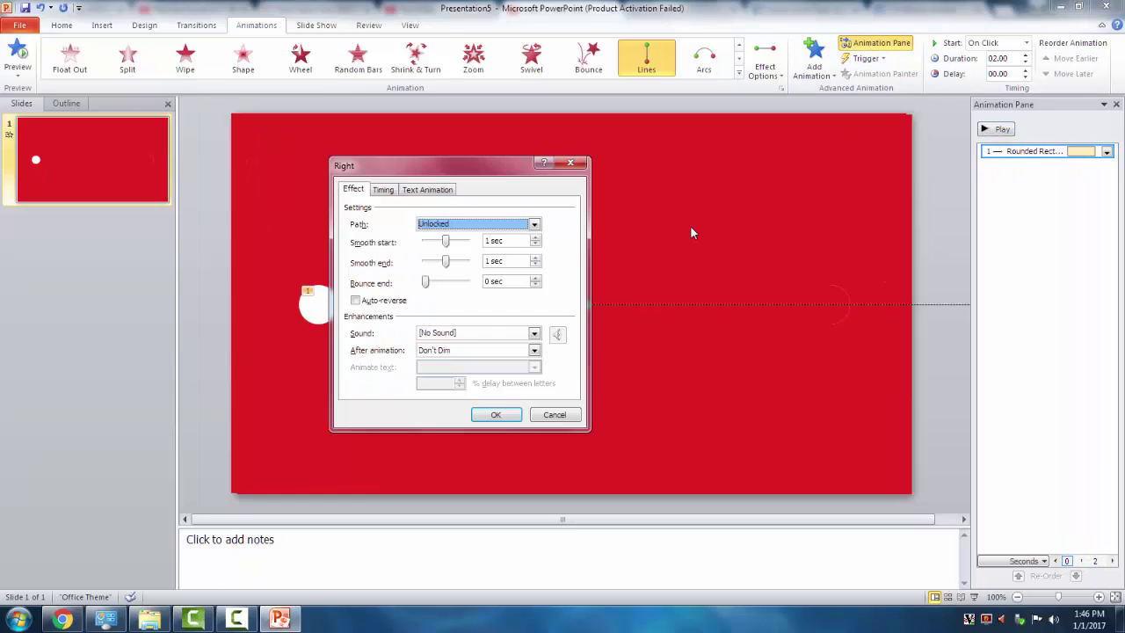
left_click_drag(444, 268, 465, 263)
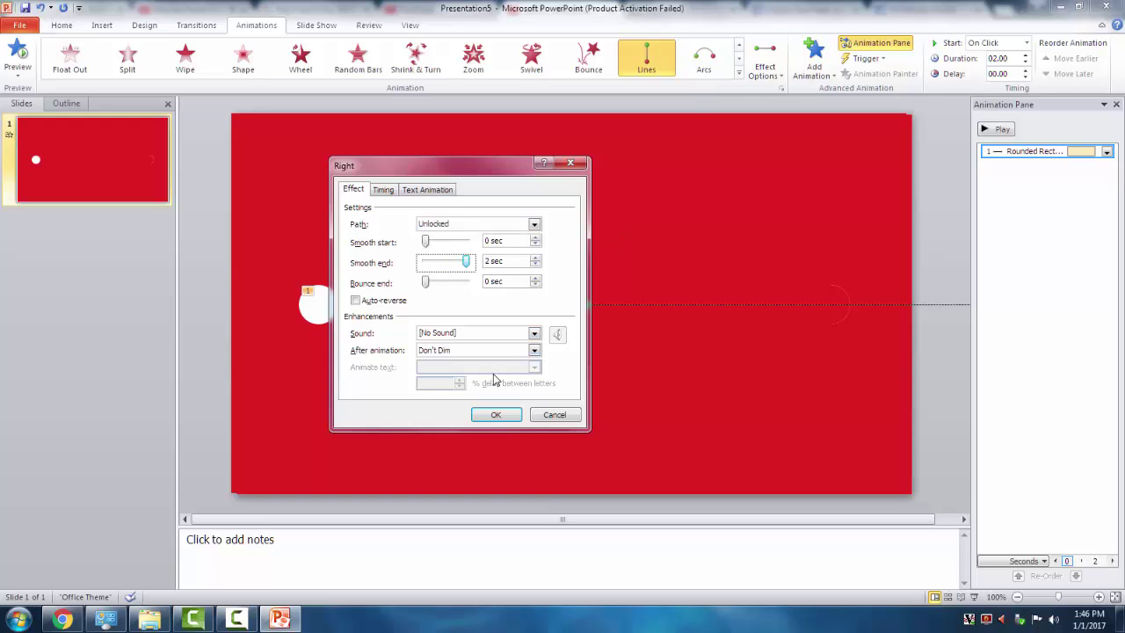
left_click(496, 413)
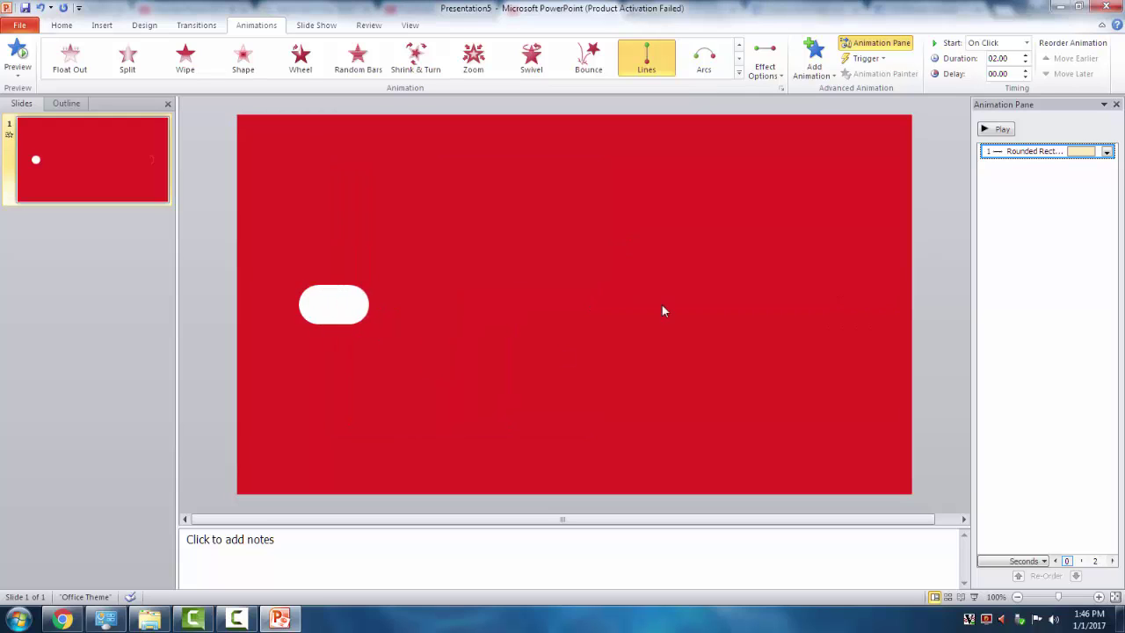
left_click(999, 129)
left_click(740, 312)
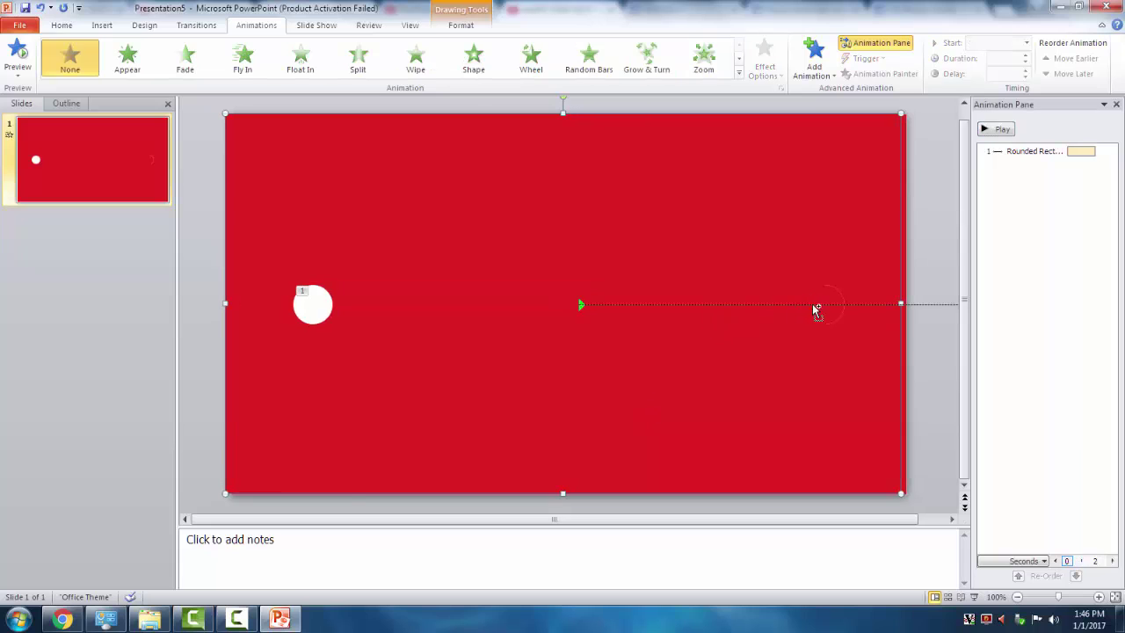
Align the slide-sized red rectangle to the centre of the slide
scroll(816, 310, "down", 3, "ctrl")
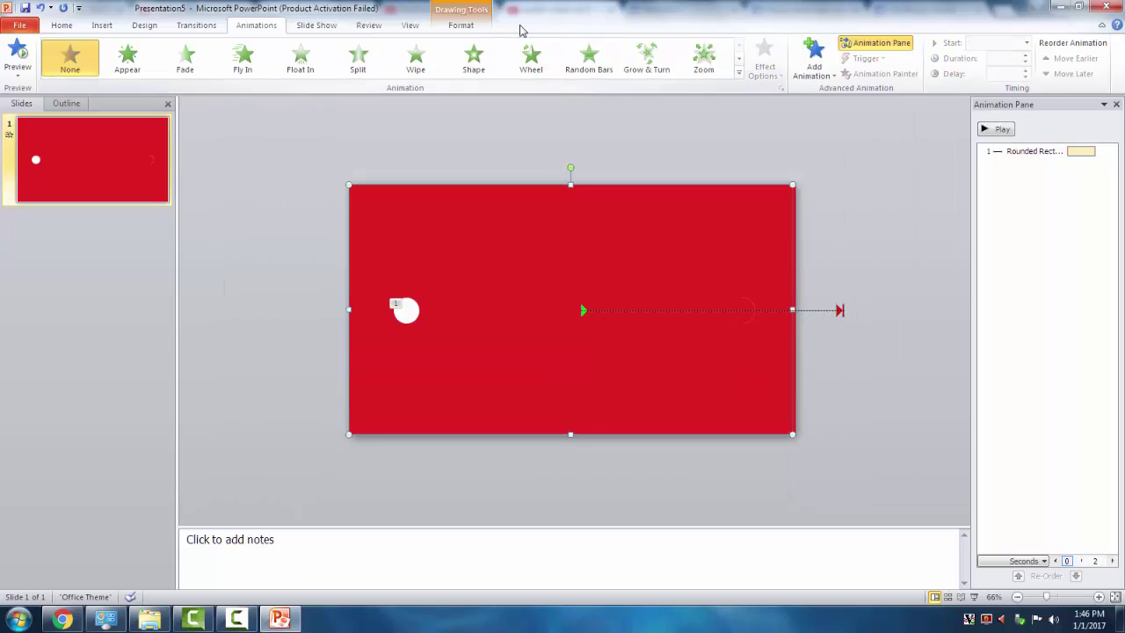
left_click(460, 25)
left_click(939, 68)
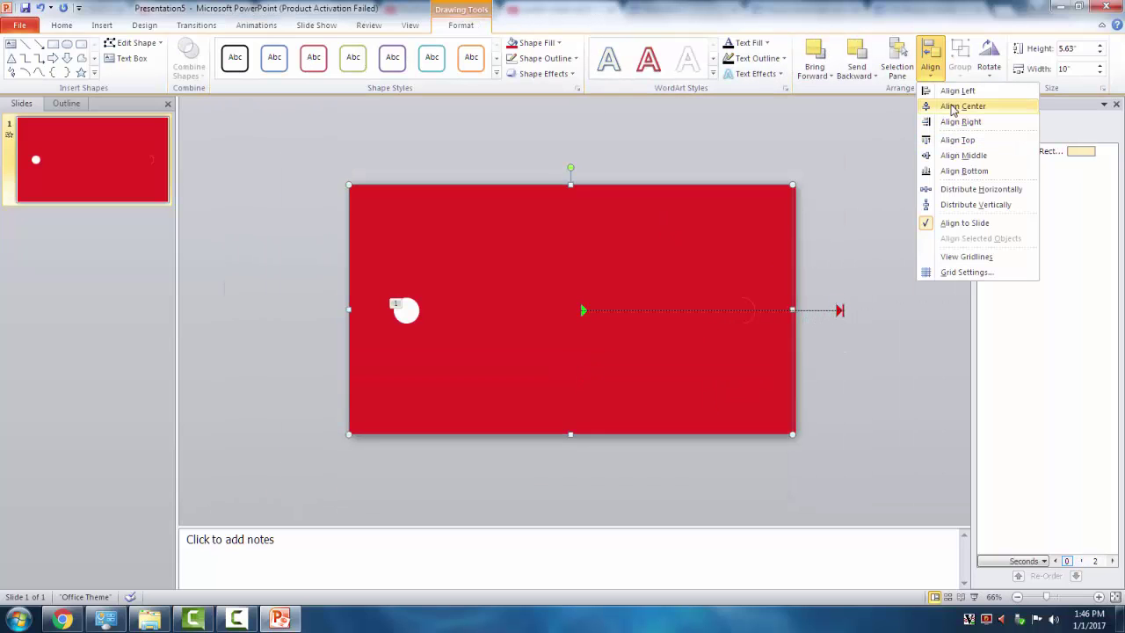
left_click(953, 107)
Move the end of the bar's motion path slightly further right
left_click(831, 352)
left_click(840, 310)
left_click_drag(841, 310, 879, 310)
Bring the red rectangle forward one level in the stacking order
left_click(600, 221)
left_click(461, 25)
left_click(828, 75)
left_click(841, 108)
Replay the animation preview several times to check the bar stretching rightward
left_click(996, 129)
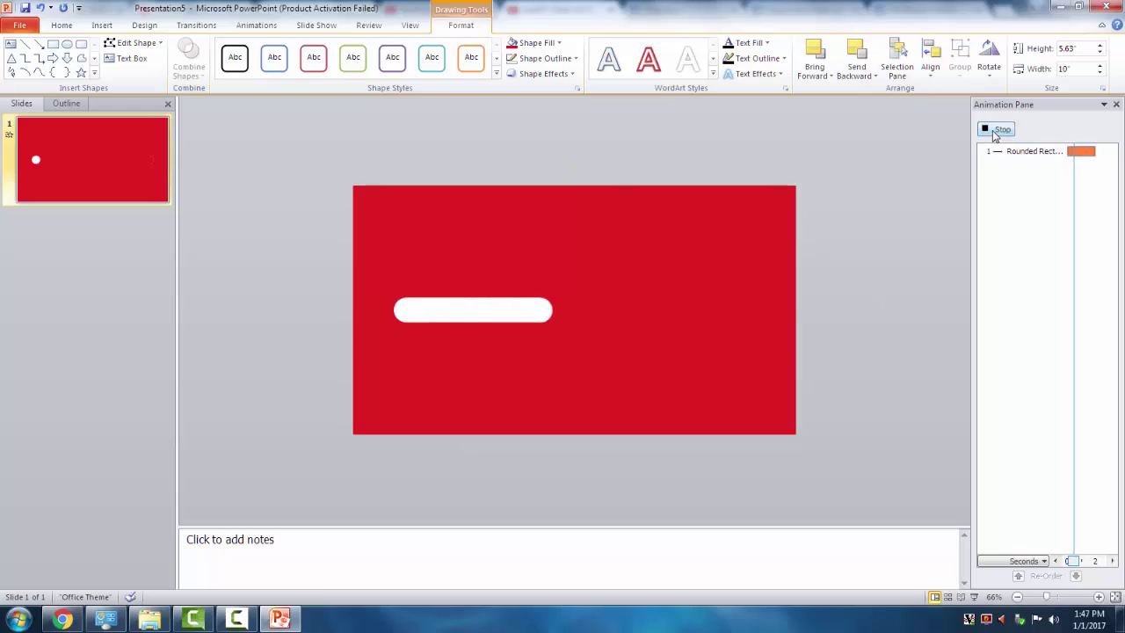
scroll(711, 272, "up", 6, "ctrl")
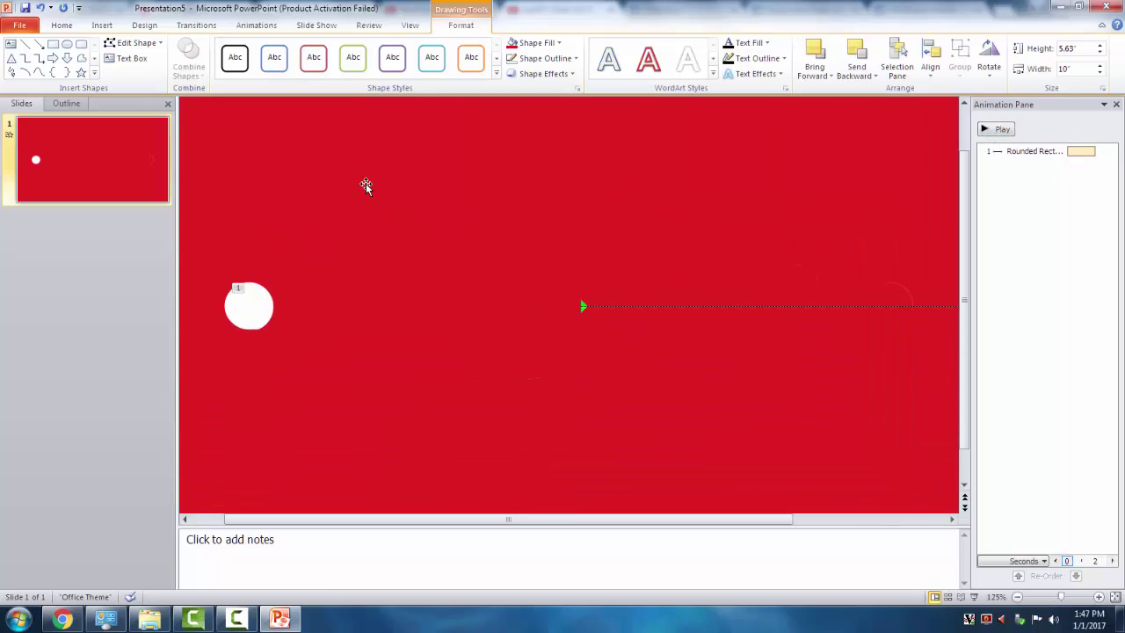
left_click(931, 118)
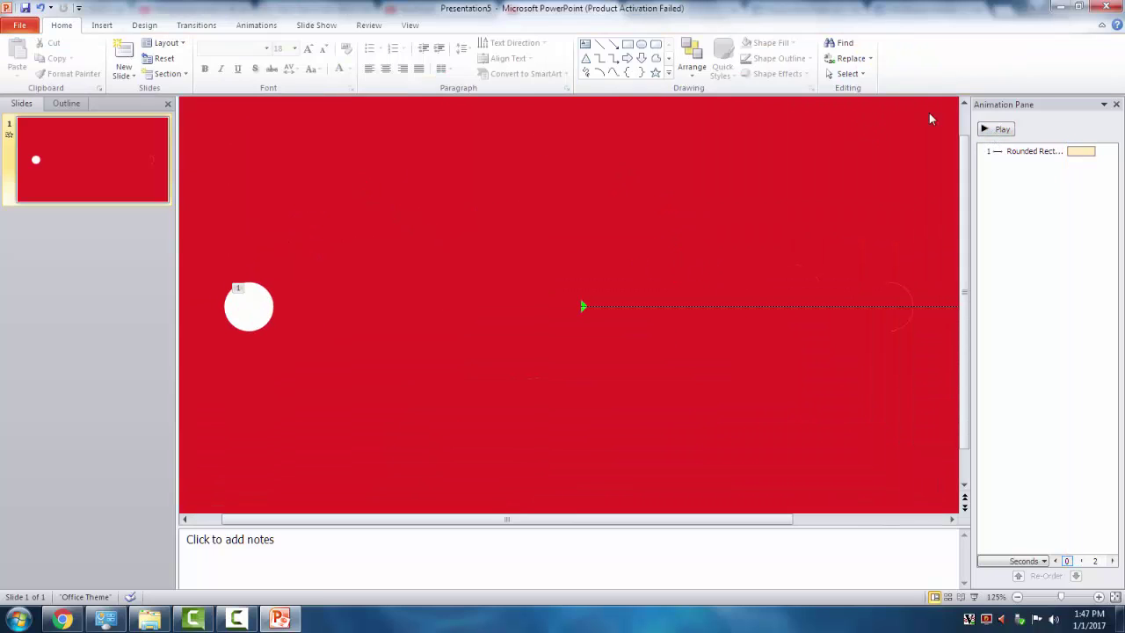
left_click(1000, 129)
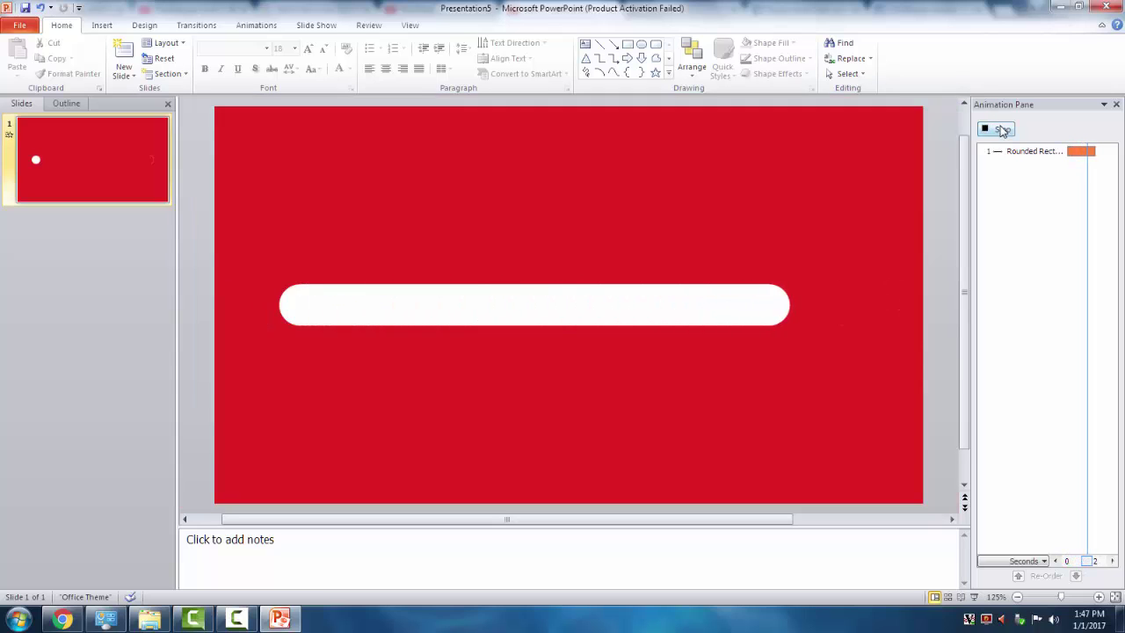
scroll(843, 263, "down", 6, "ctrl")
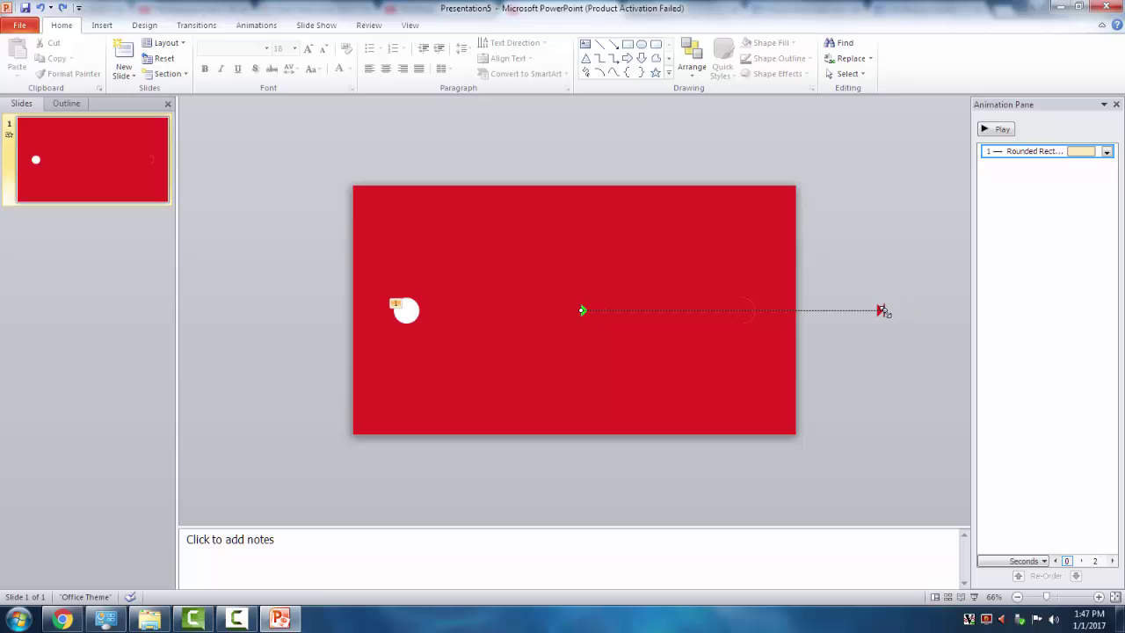
left_click(1002, 130)
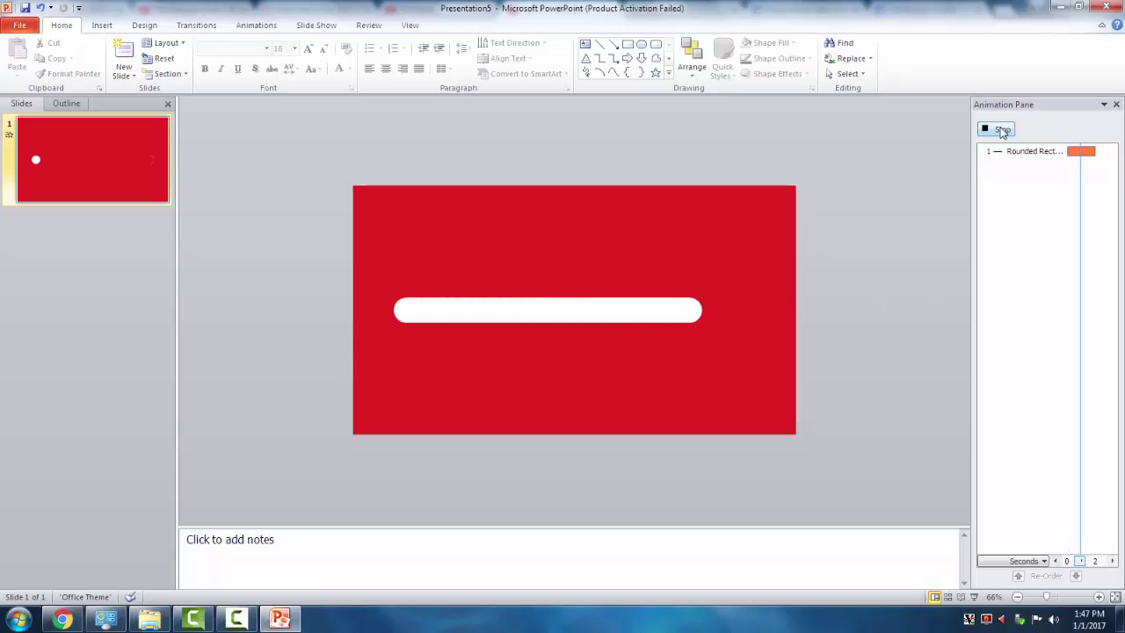